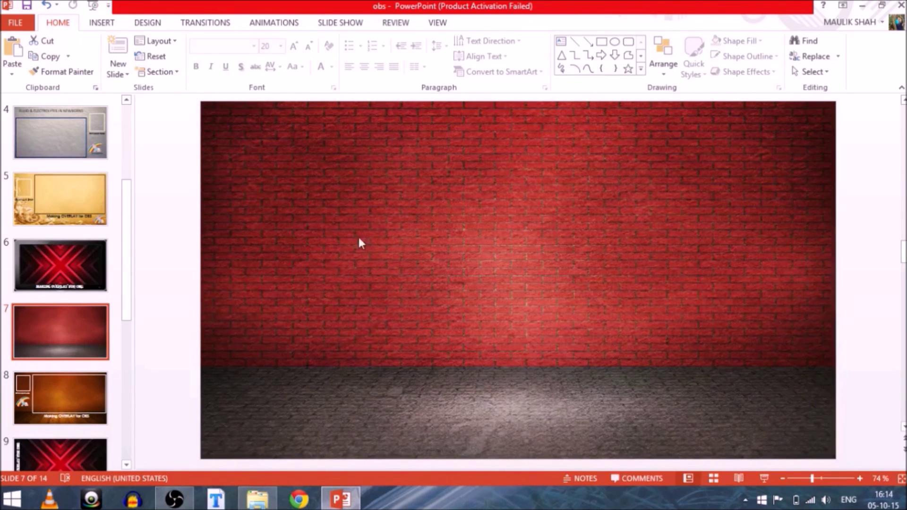
- Draw a small rectangle at the brick slide's top-left
click(100, 24)
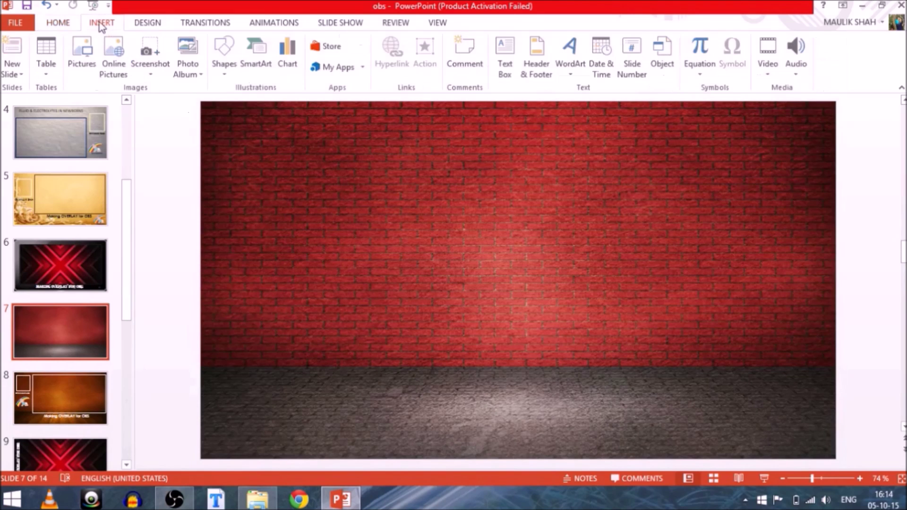
click(225, 65)
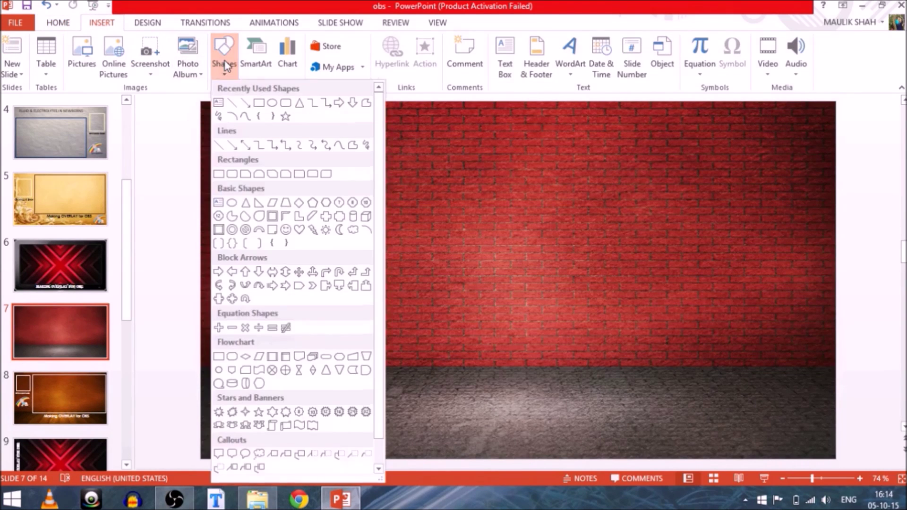
click(260, 104)
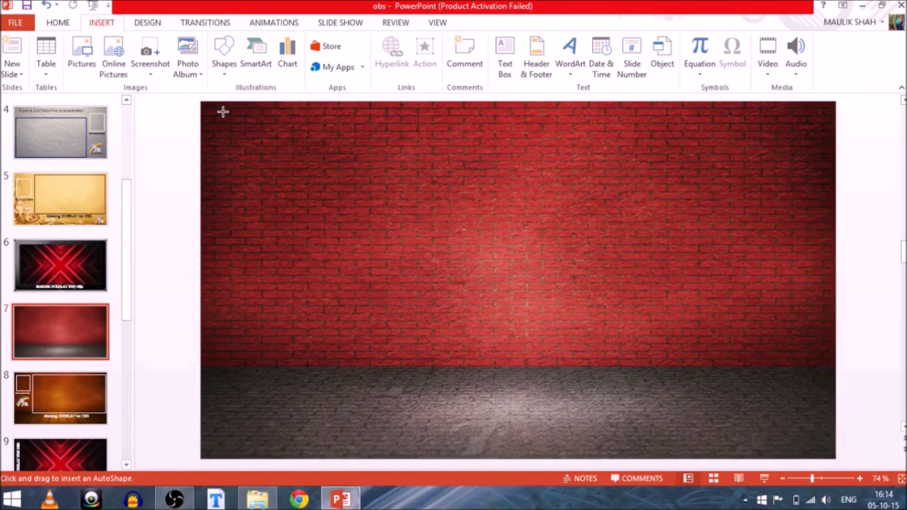
drag(223, 112, 277, 233)
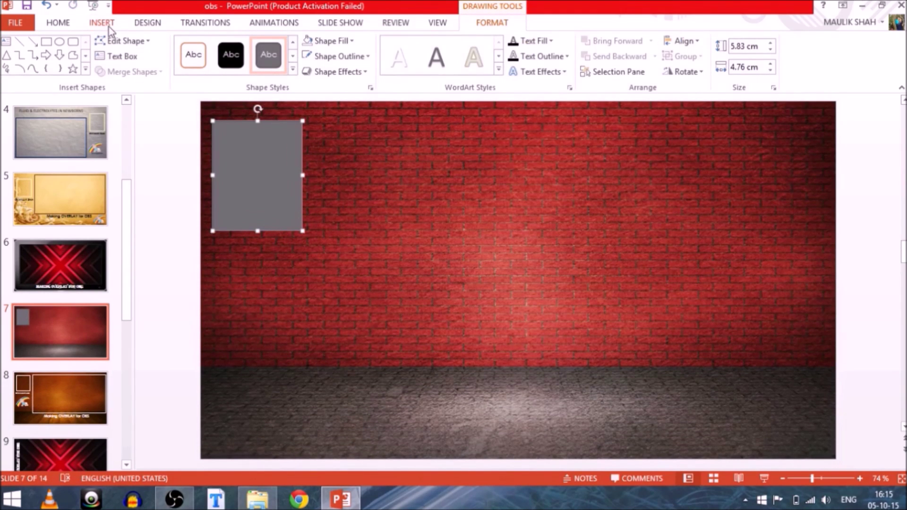
- Draw a large rectangle across the right side, sized to about 13.56 × 26.62 cm
click(108, 26)
click(226, 69)
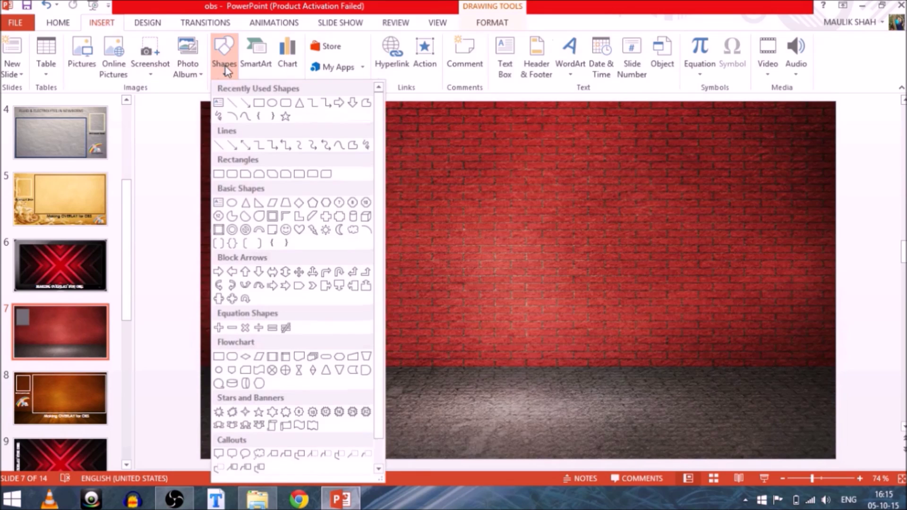
click(258, 102)
drag(334, 122, 811, 359)
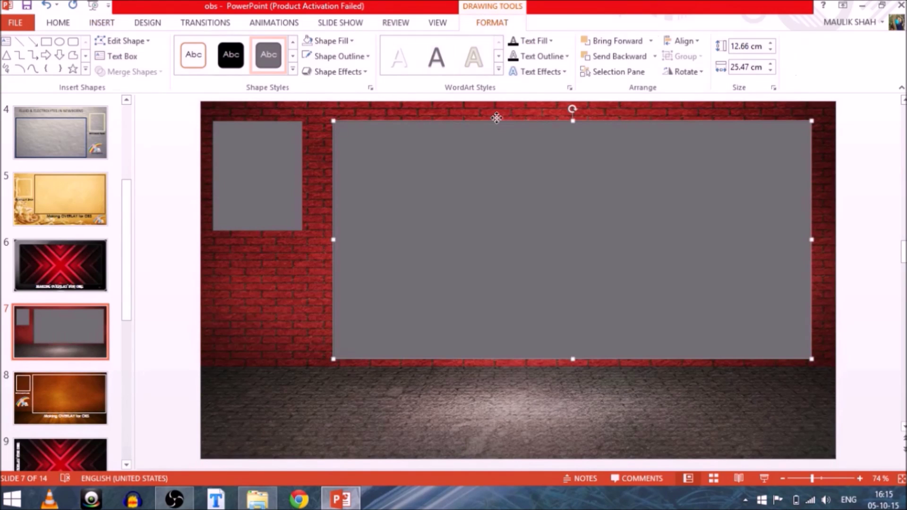
drag(497, 118, 494, 110)
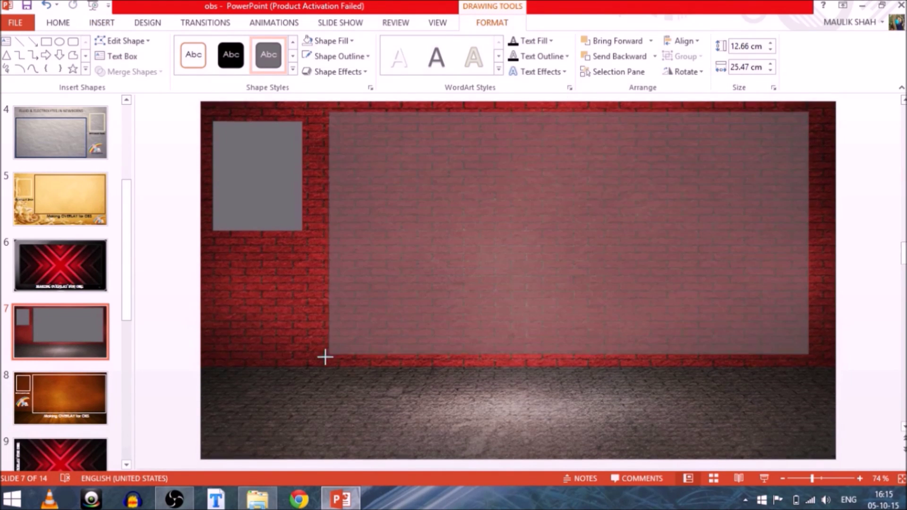
drag(325, 357, 317, 368)
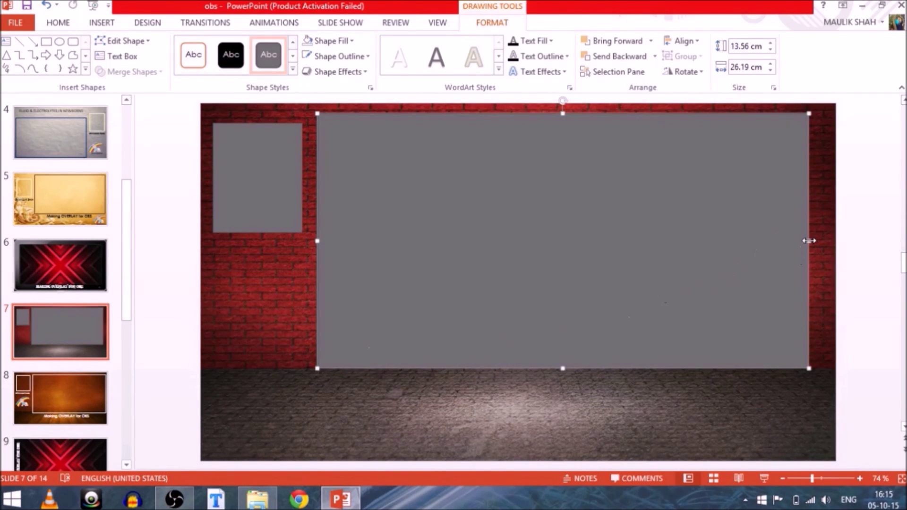
mouse_move(808, 240)
mouse_down()
mouse_move(842, 220)
mouse_move(817, 241)
mouse_up()
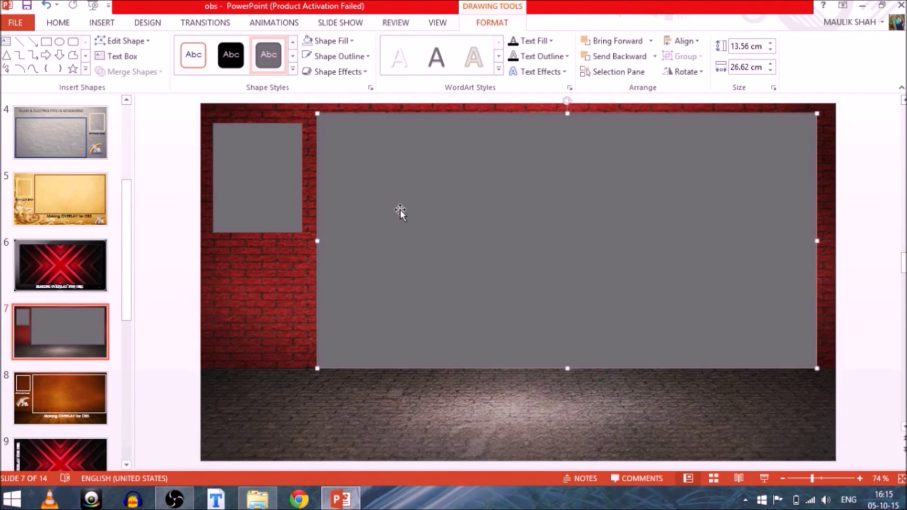
click(255, 302)
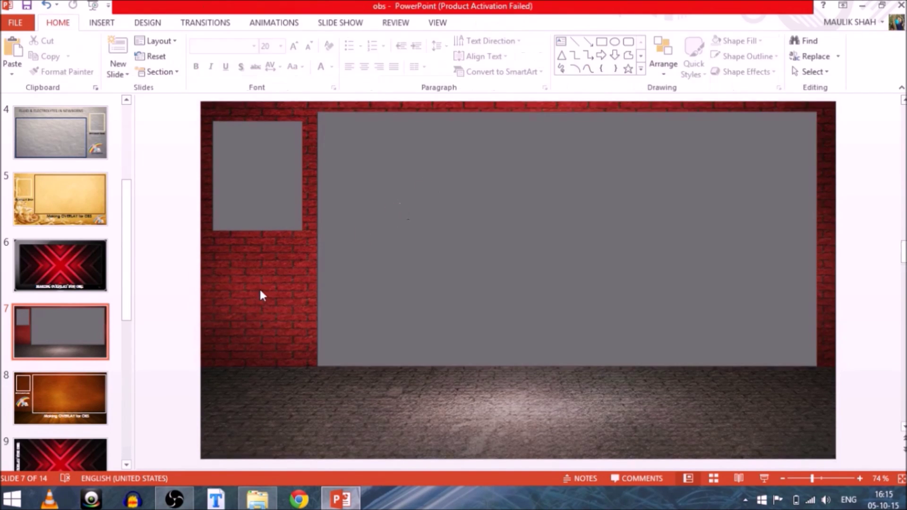
- Copy the 'Making OVERLAY for OBS' title from slide 8
click(99, 23)
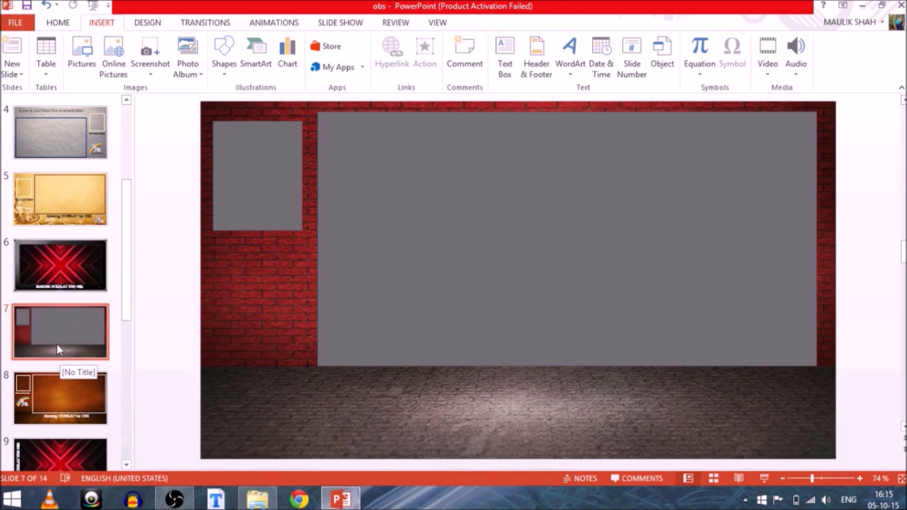
click(67, 409)
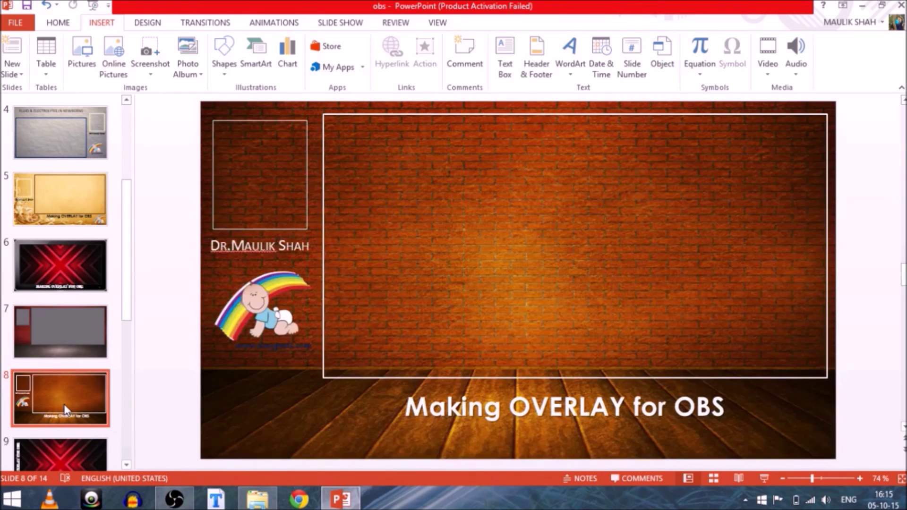
click(425, 404)
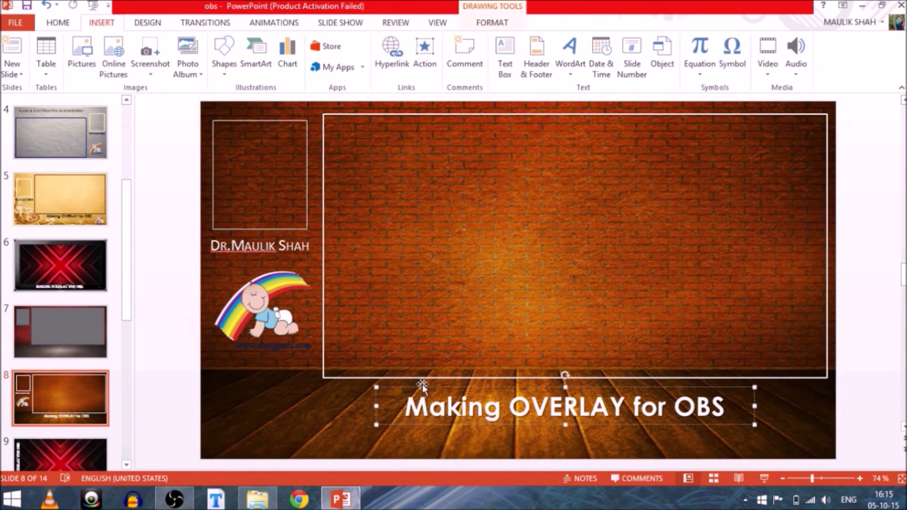
right_click(423, 384)
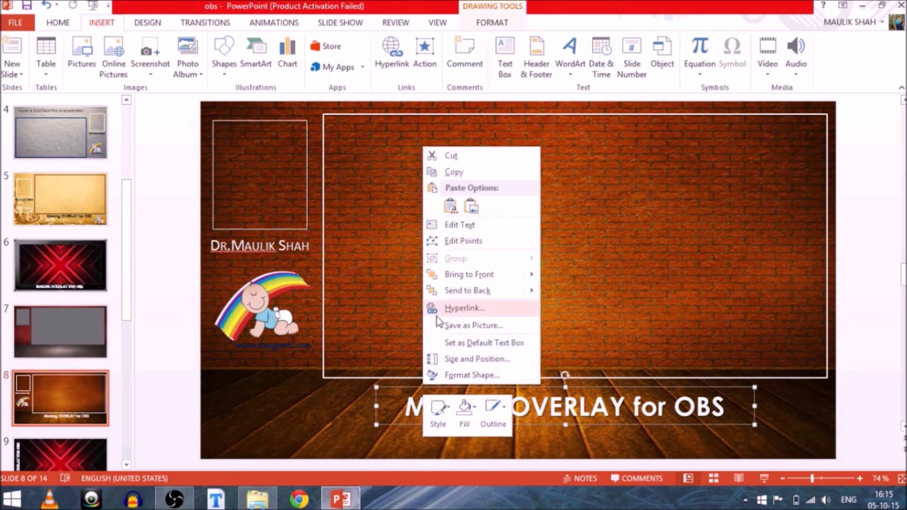
click(452, 173)
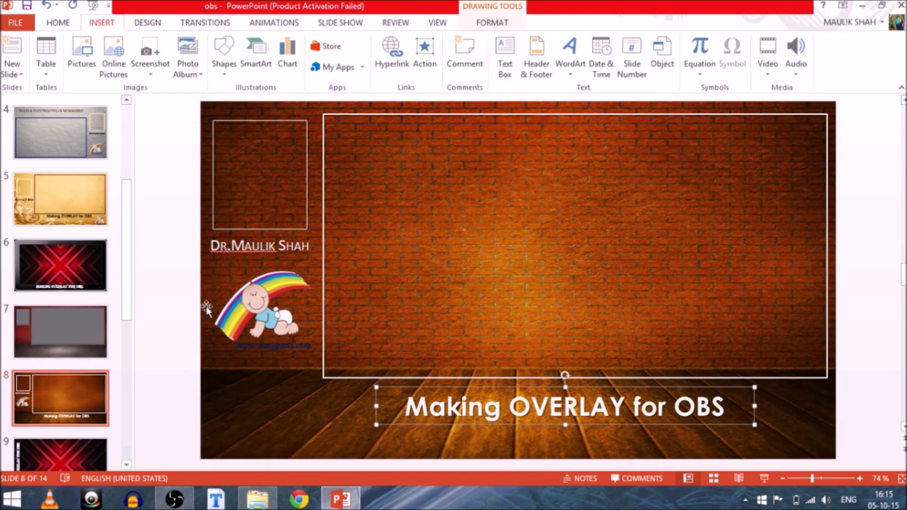
- Paste the title onto slide 7 and place it on the floor below the large box
click(32, 321)
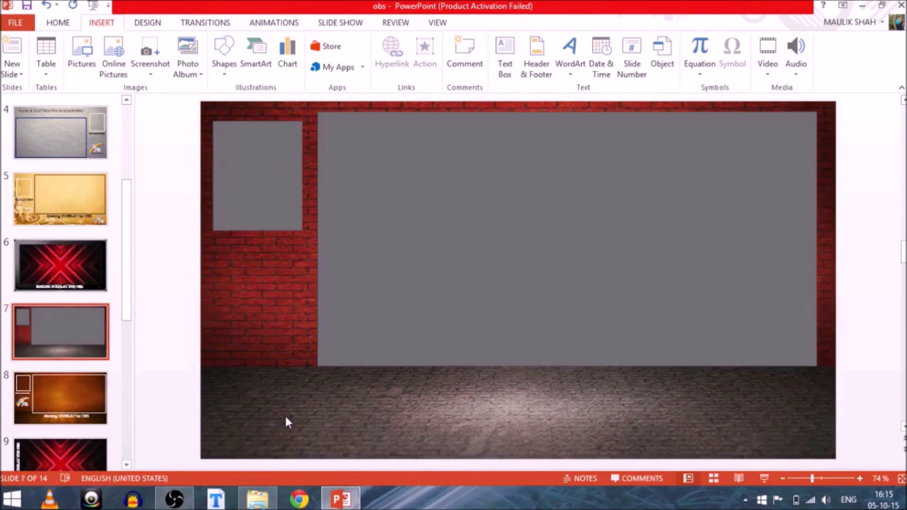
right_click(345, 392)
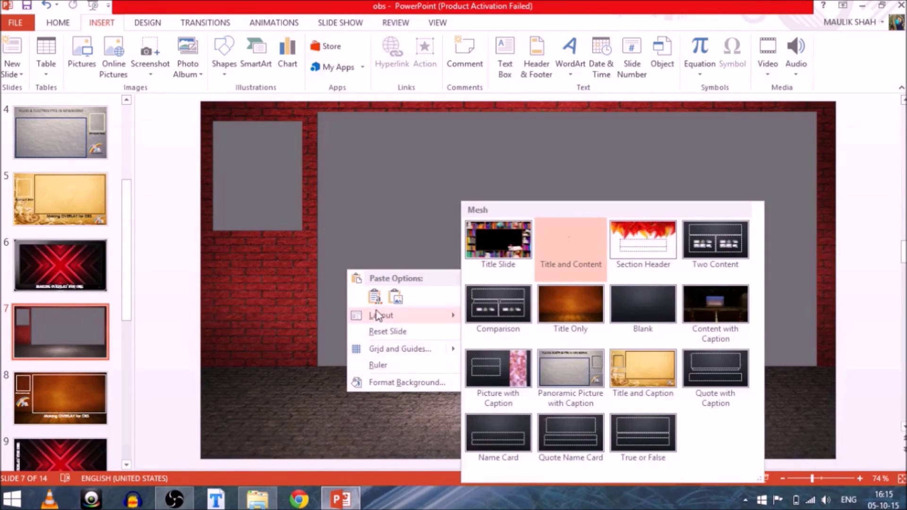
click(374, 298)
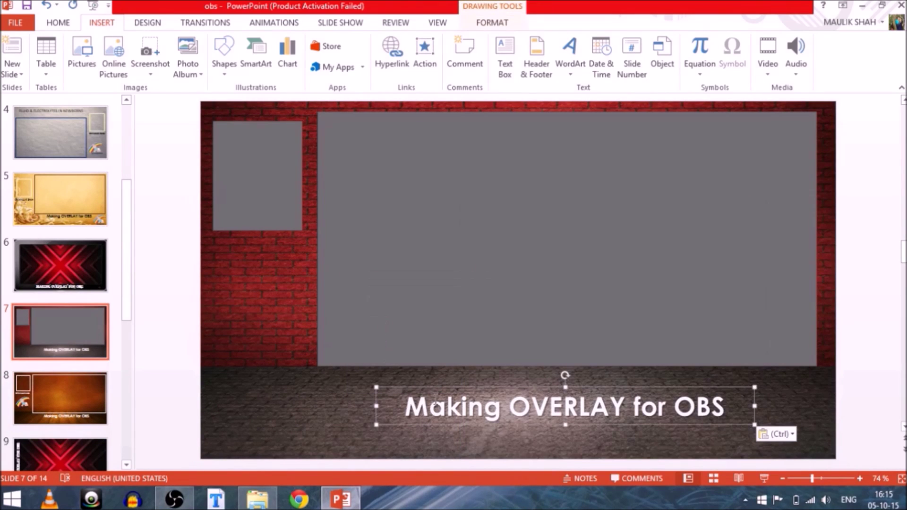
drag(435, 385, 393, 415)
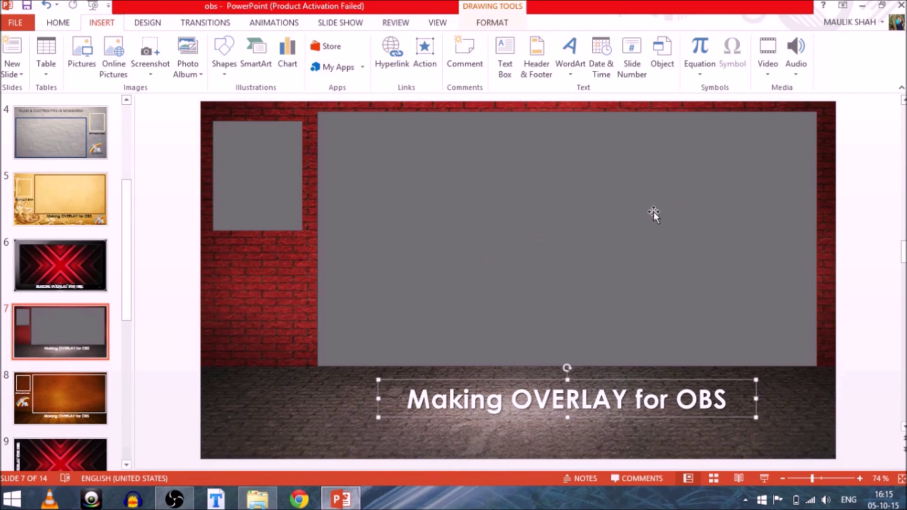
click(221, 344)
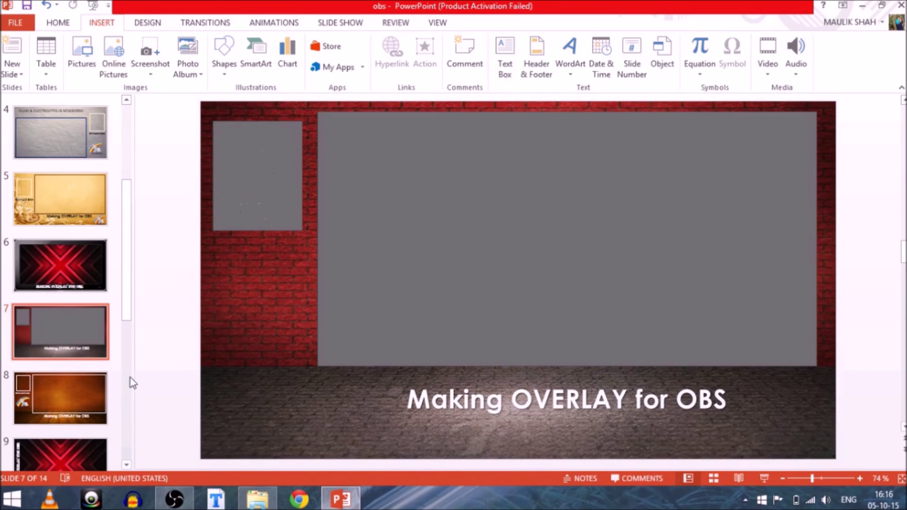
click(48, 399)
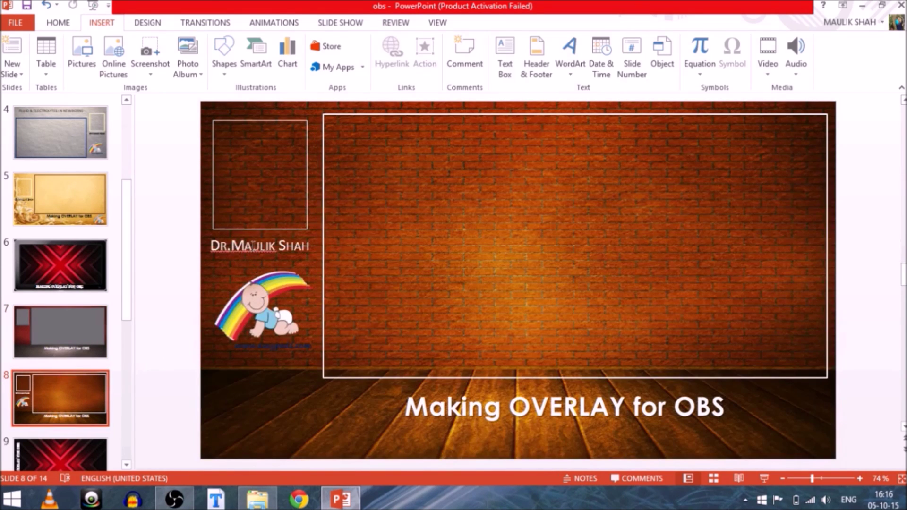
- Copy the presenter's name text box from slide 8
click(252, 244)
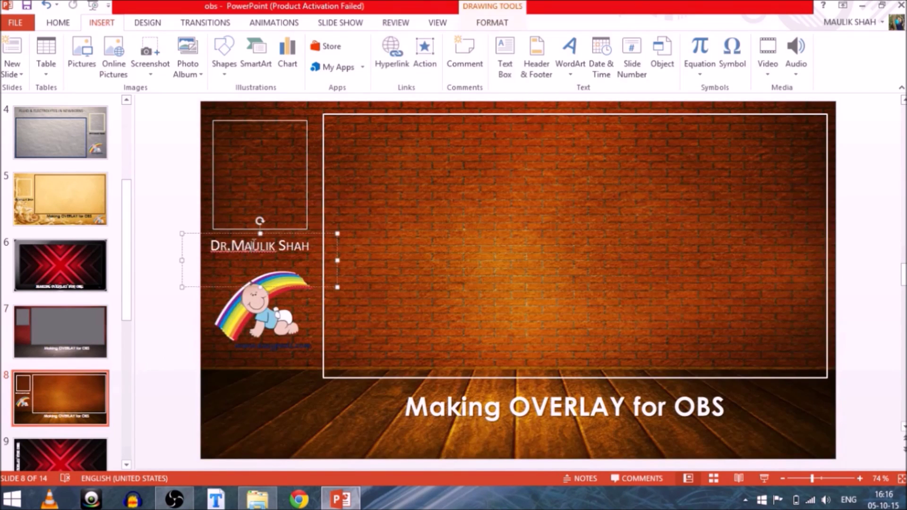
click(255, 232)
right_click(254, 232)
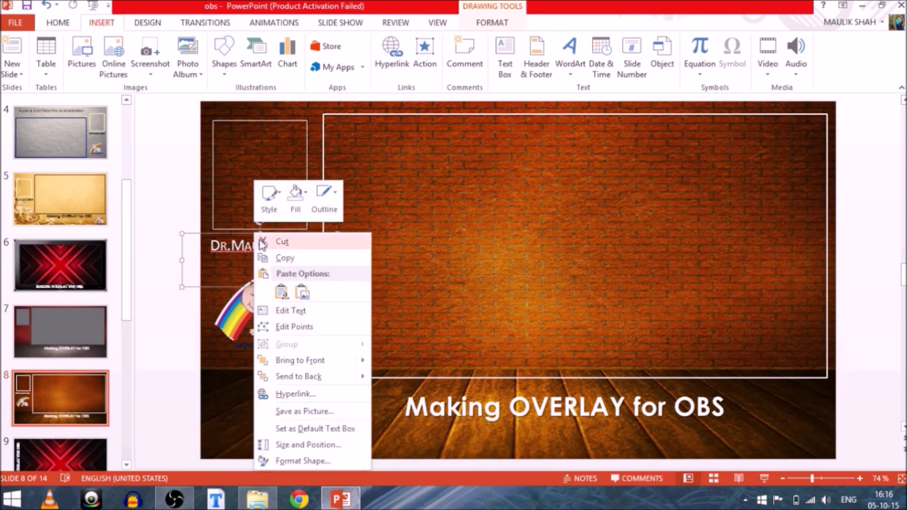
click(285, 258)
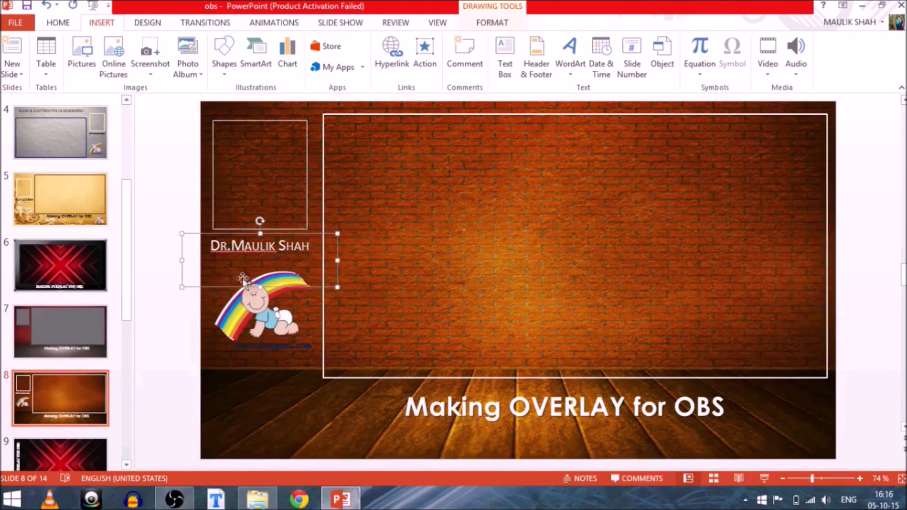
- Paste the name caption onto slide 7 with Ctrl+V, beneath the small grey box
click(51, 347)
right_click(242, 283)
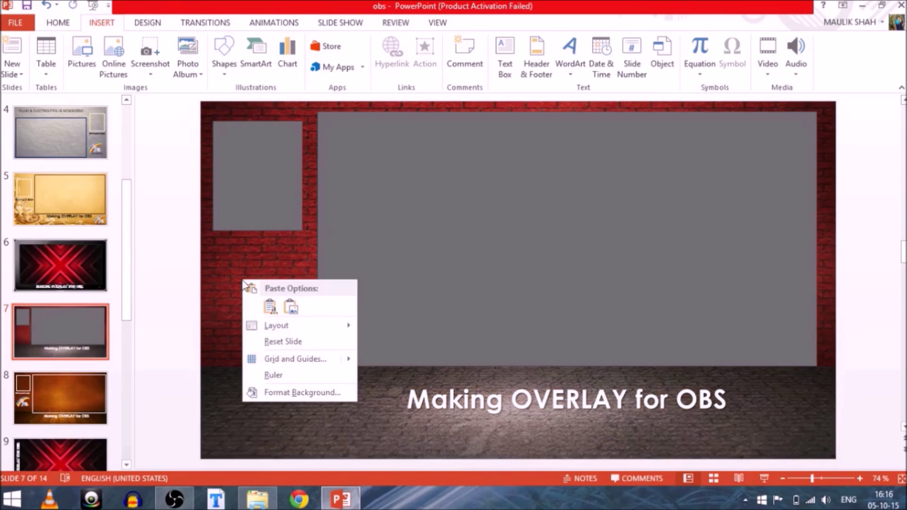
key(Escape)
key(ctrl+v)
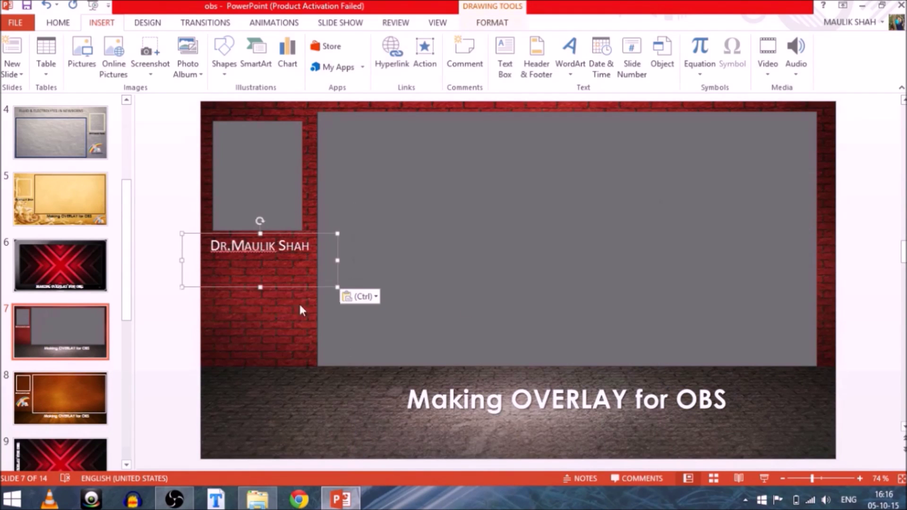
click(256, 338)
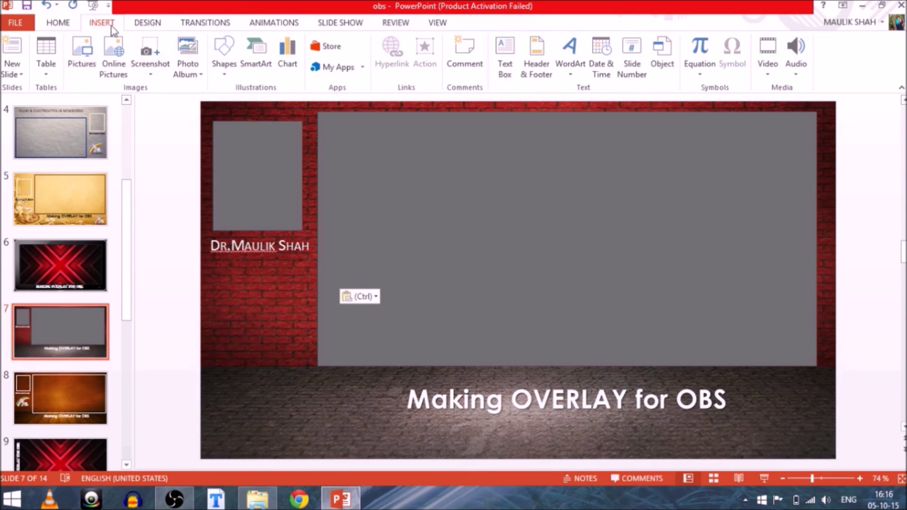
click(84, 56)
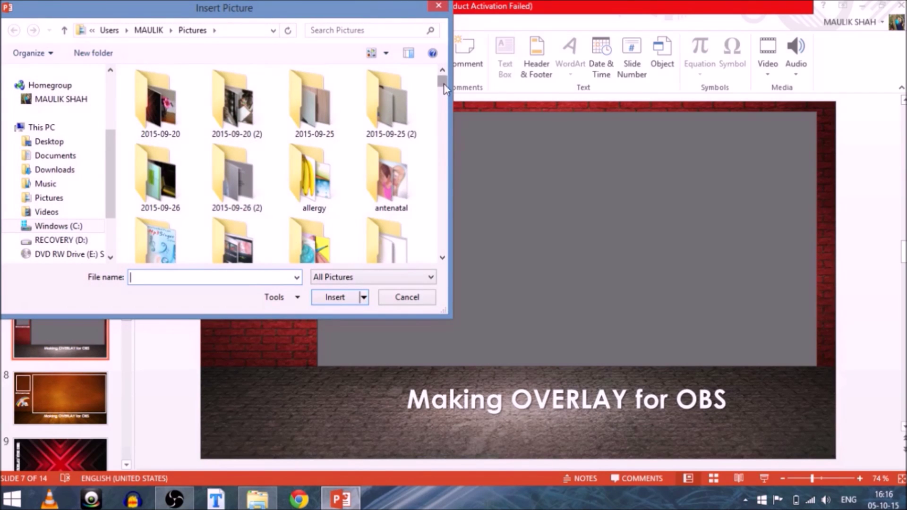
- Insert the Picture1 rainbow-baby logo onto slide 7
drag(443, 83, 433, 227)
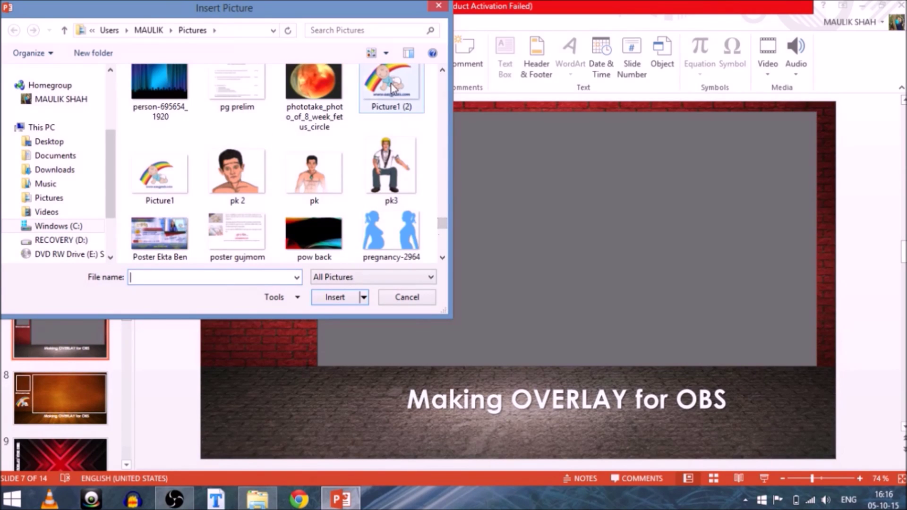
click(161, 173)
click(319, 296)
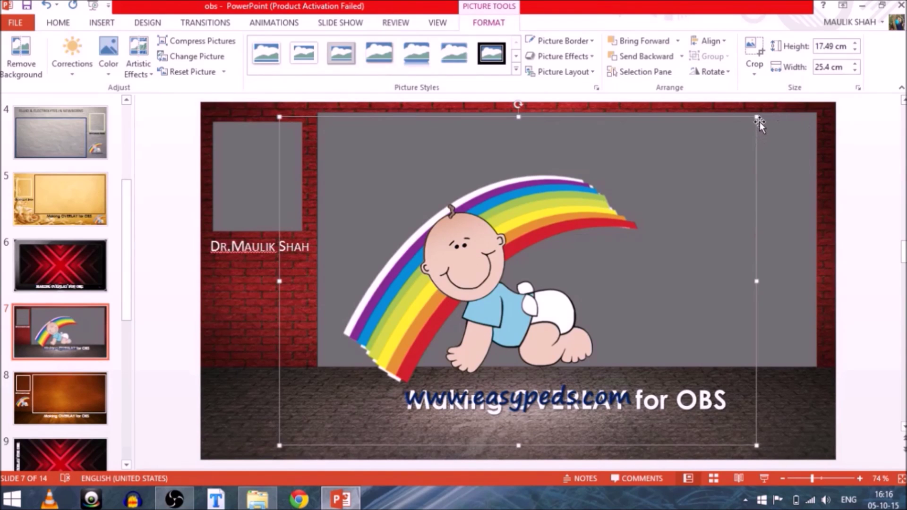
- Shrink the logo to about 5.66 × 8.22 cm and place it under the name
drag(756, 116, 486, 315)
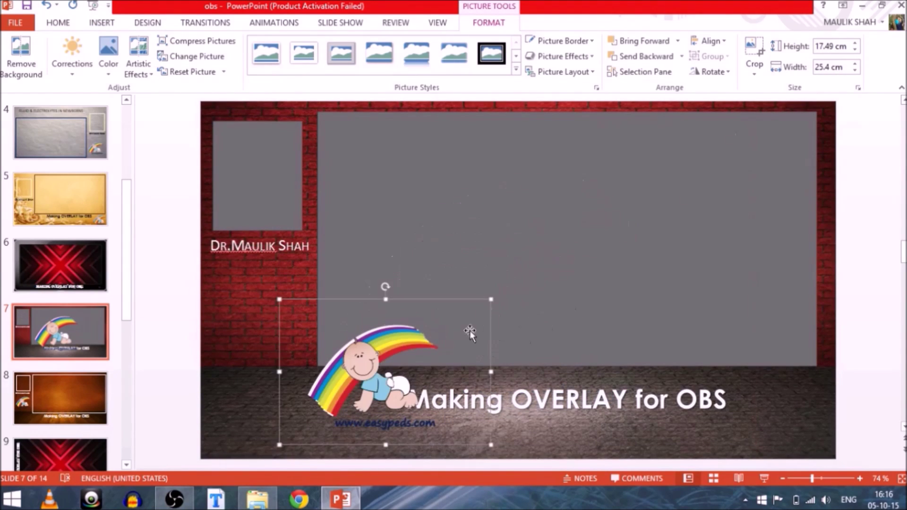
drag(366, 381, 271, 330)
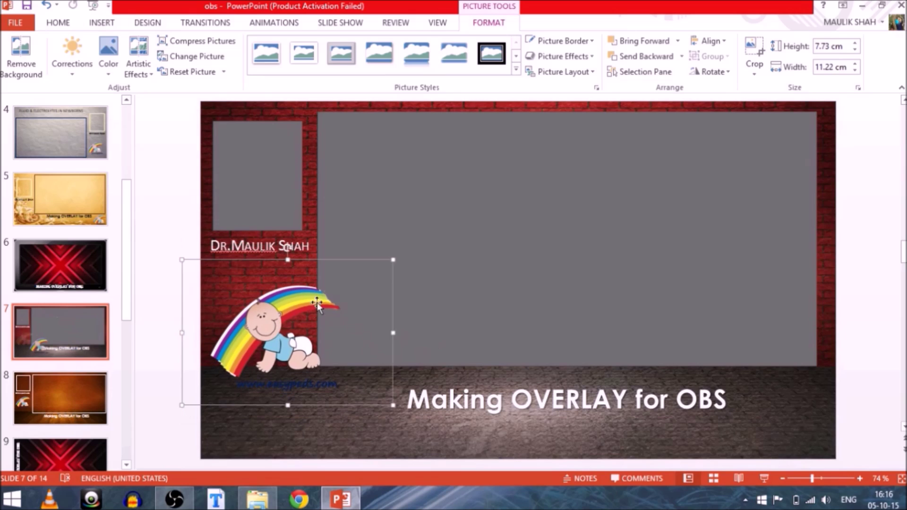
drag(393, 261, 337, 298)
drag(283, 328, 283, 293)
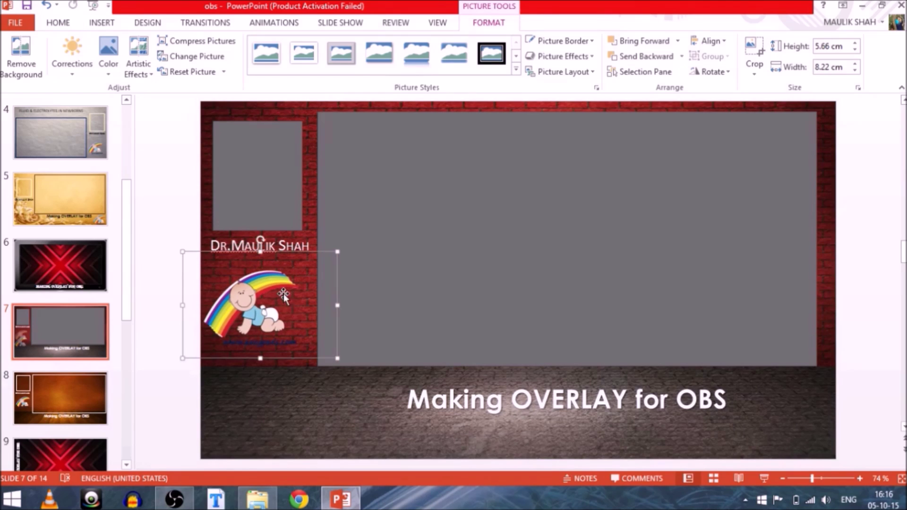
click(308, 394)
click(364, 280)
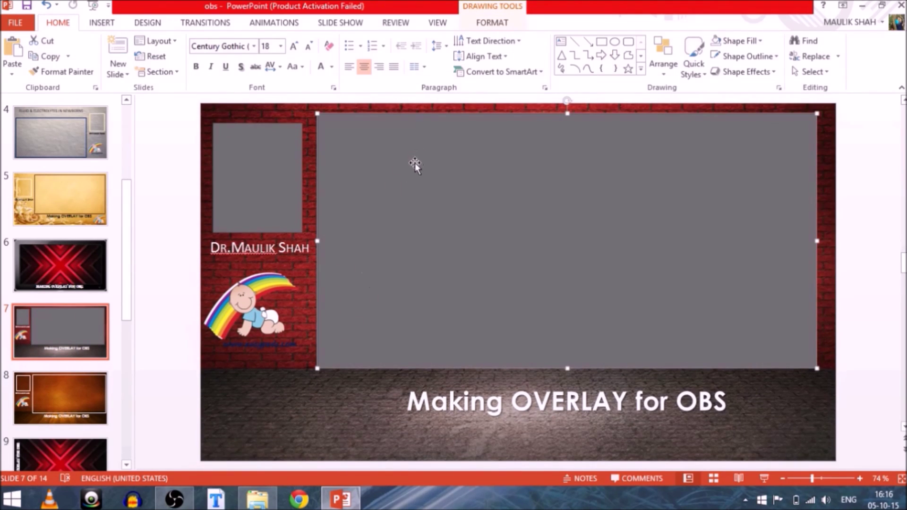
double_click(448, 180)
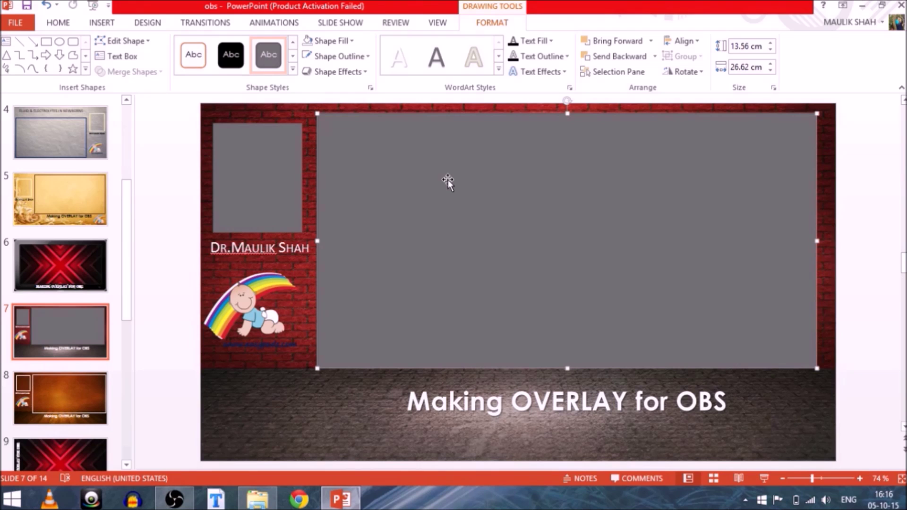
- Remove the large rectangle's fill and give it a 2¼ pt outline
click(339, 43)
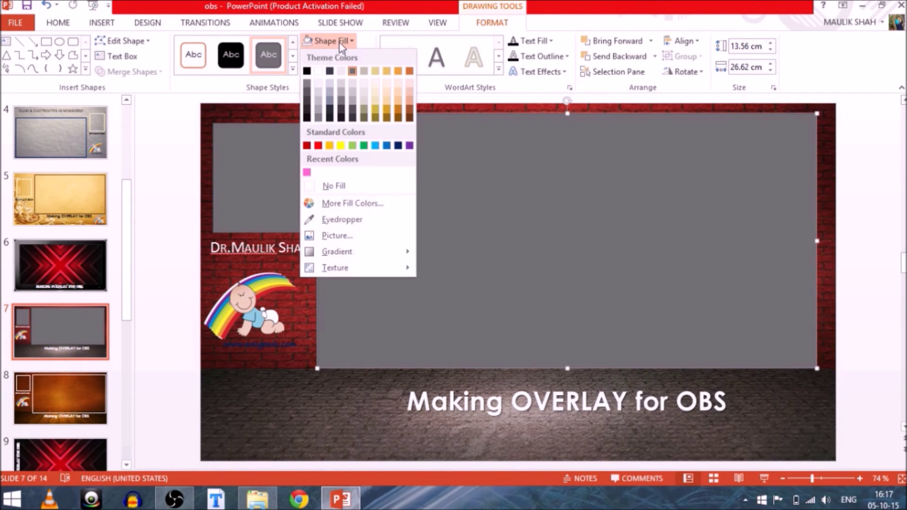
click(342, 187)
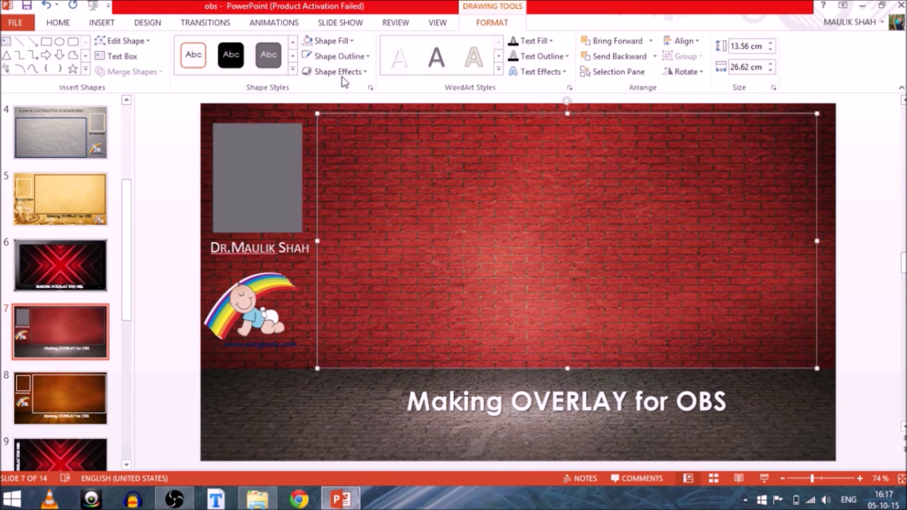
click(344, 57)
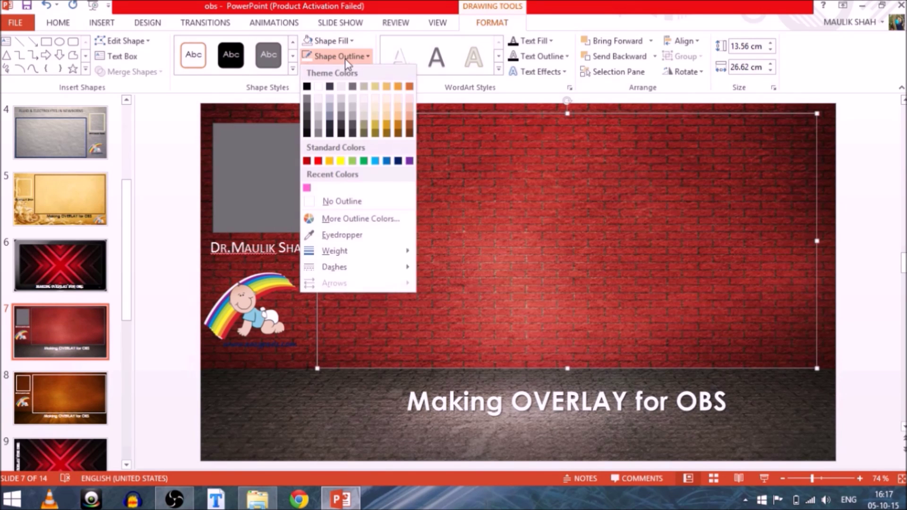
mouse_move(359, 252)
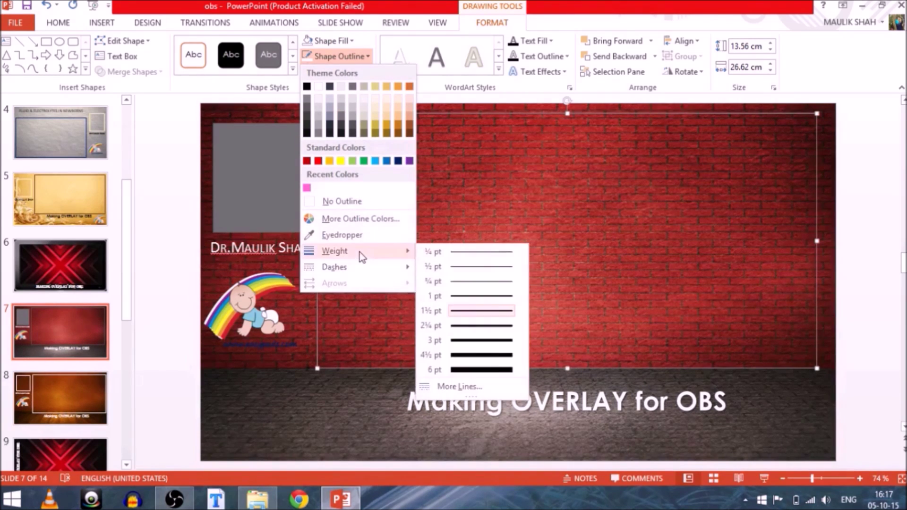
click(466, 327)
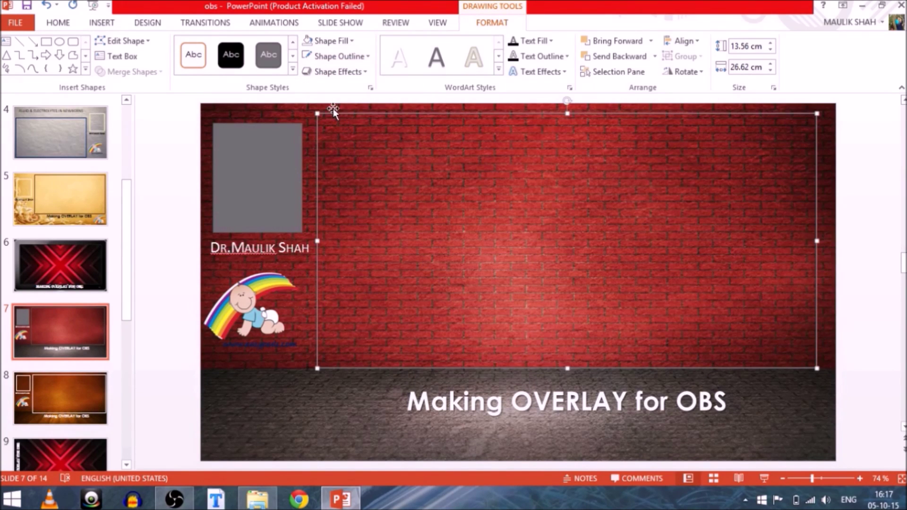
- Remove the small rectangle's fill and give it a thicker white outline
click(287, 123)
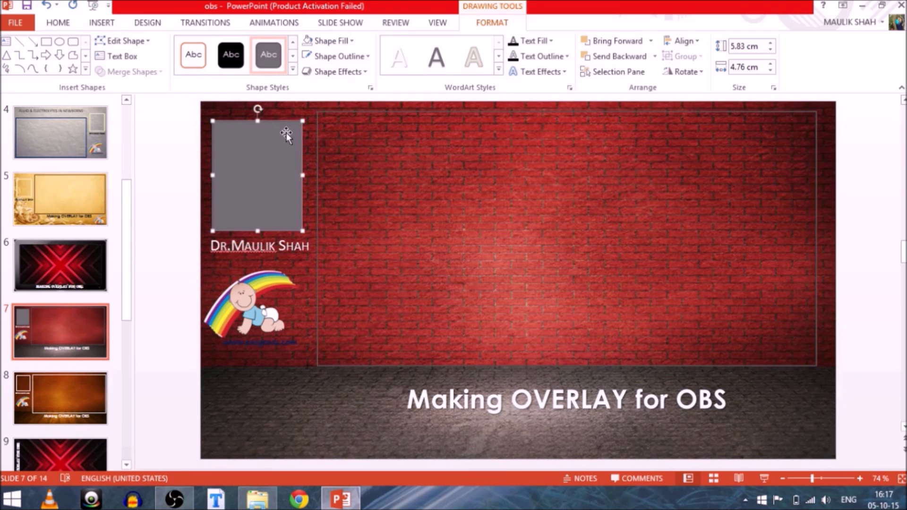
click(342, 41)
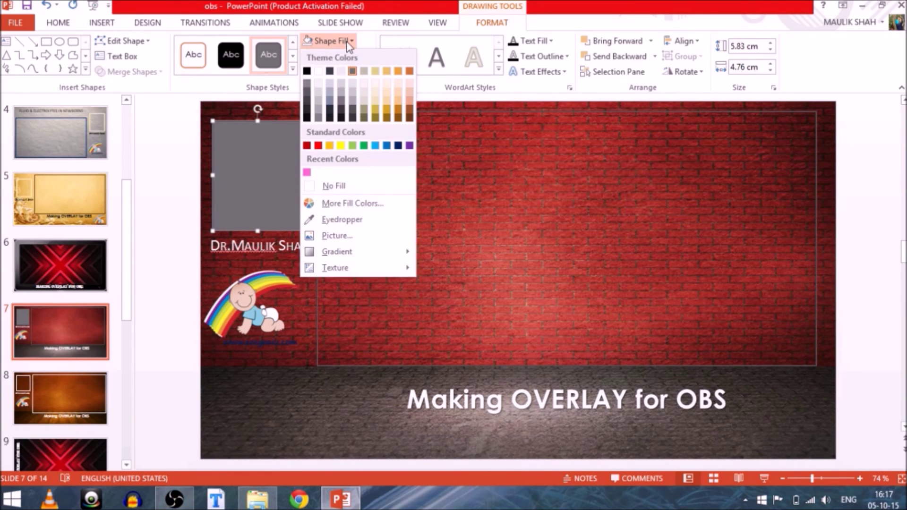
click(332, 186)
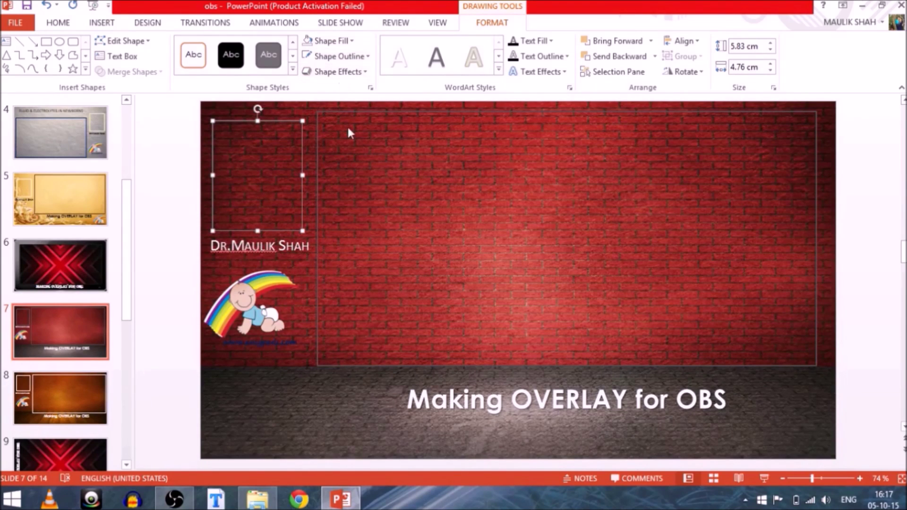
click(352, 64)
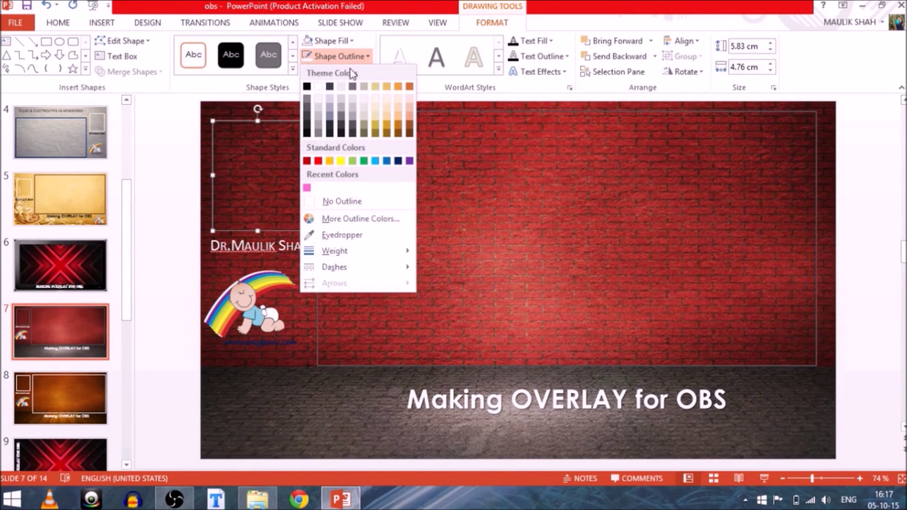
mouse_move(341, 254)
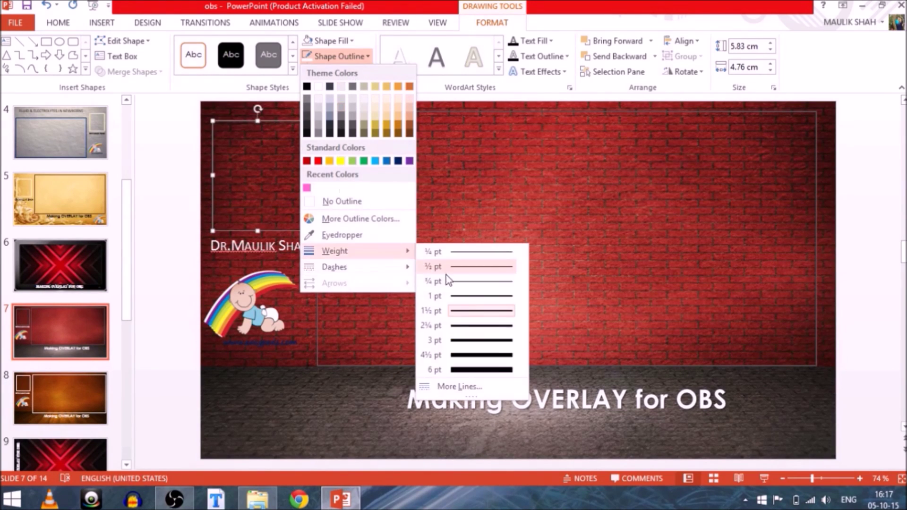
click(472, 341)
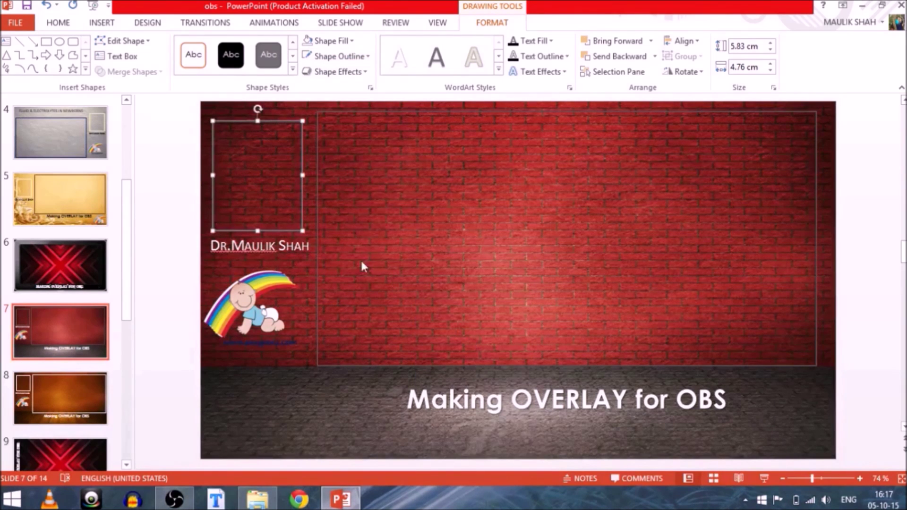
click(343, 44)
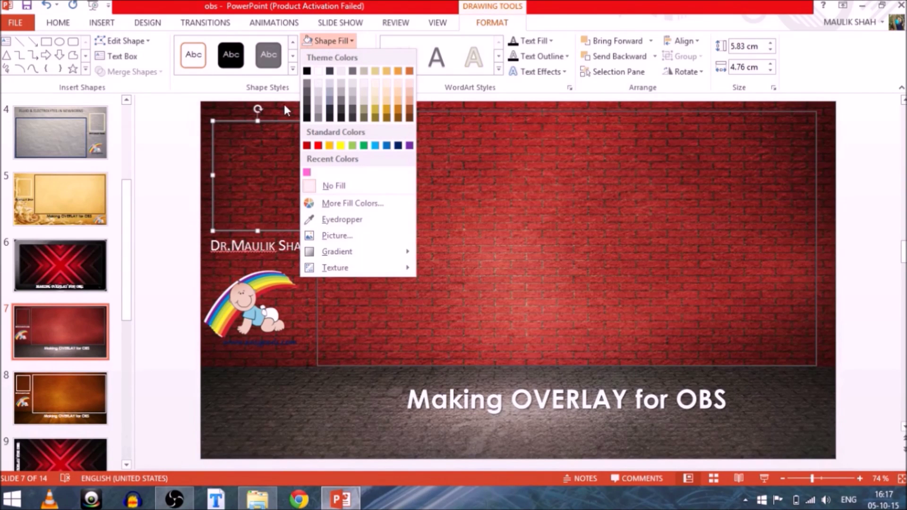
click(333, 41)
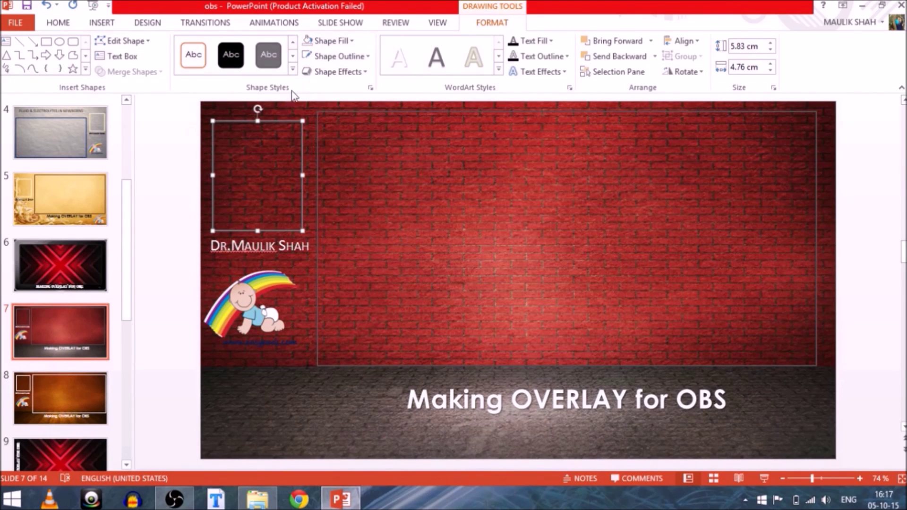
click(310, 59)
- Make the large frame's outline white and leave nothing selected
click(325, 113)
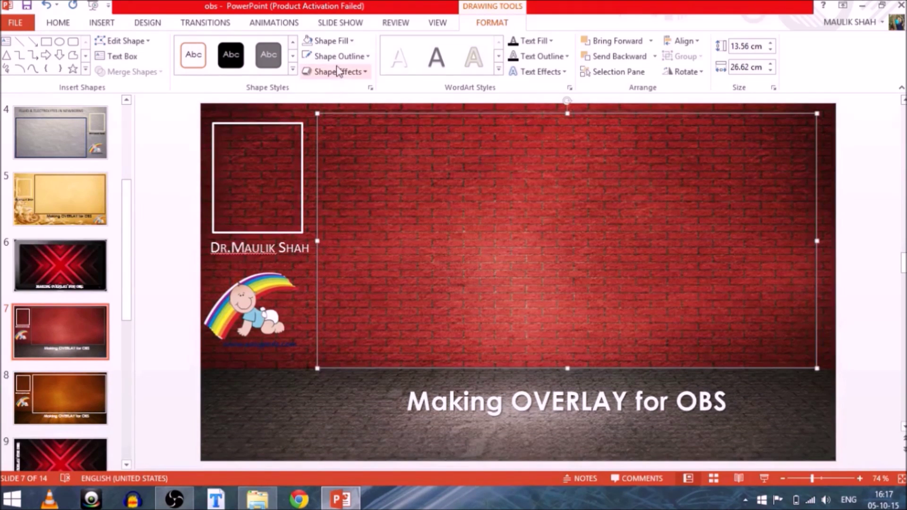
click(306, 57)
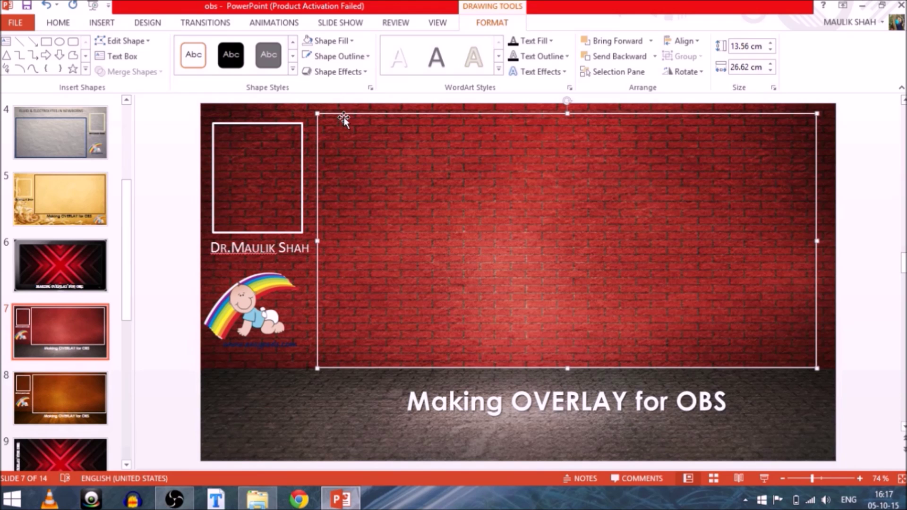
click(259, 401)
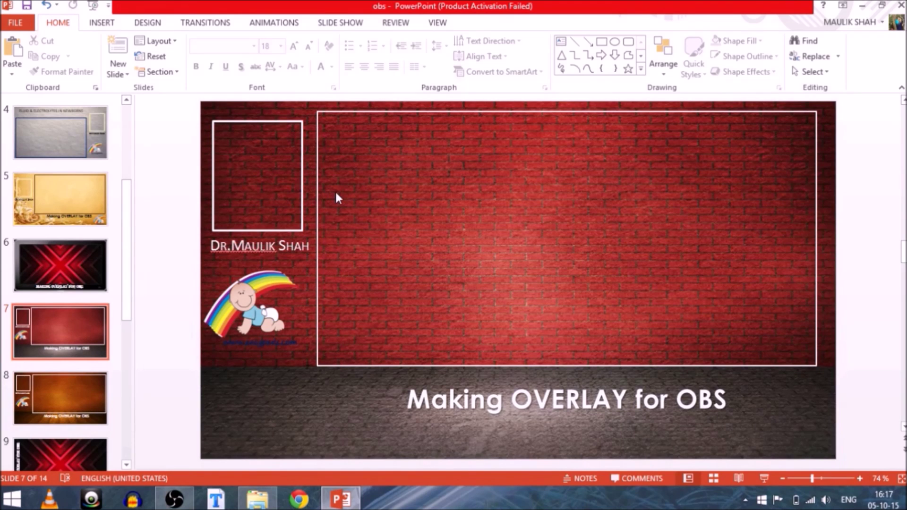
- Move the title to the top, the small frame to the top right, the large frame left
drag(336, 364, 348, 450)
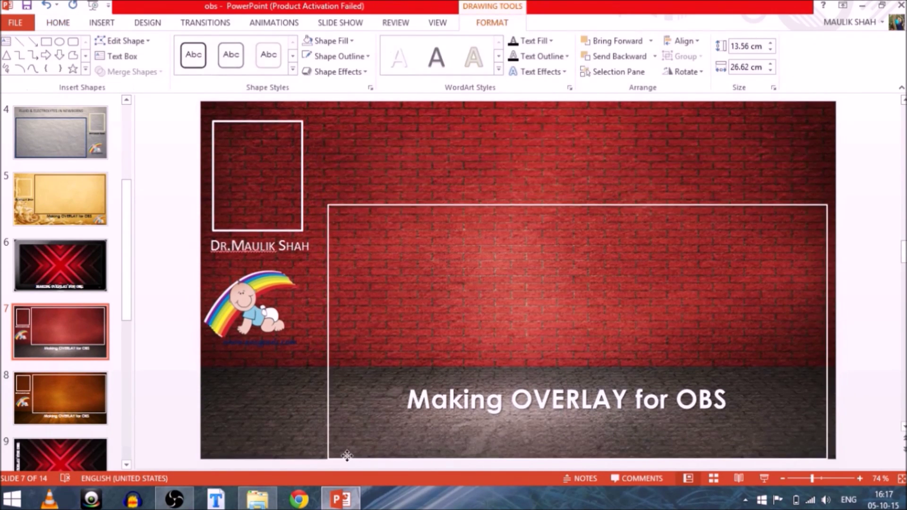
drag(347, 455, 347, 441)
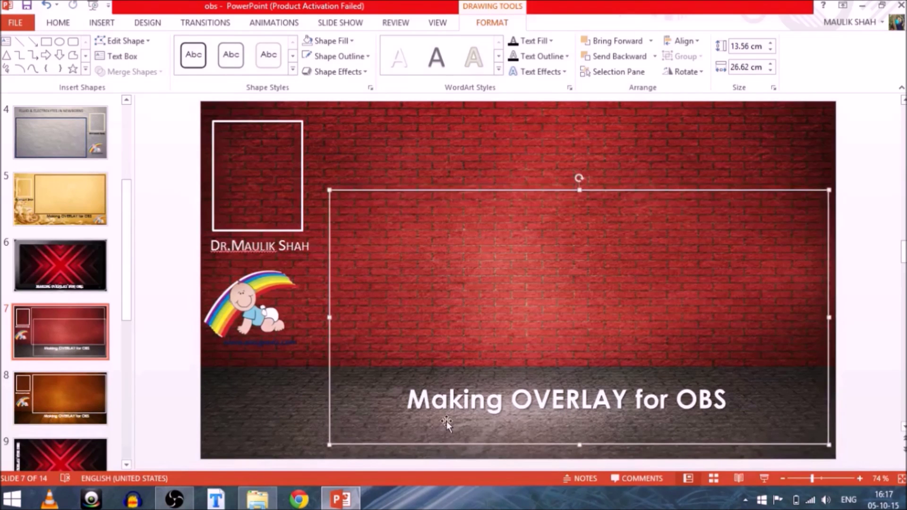
click(454, 398)
drag(458, 382, 470, 132)
drag(307, 191, 815, 186)
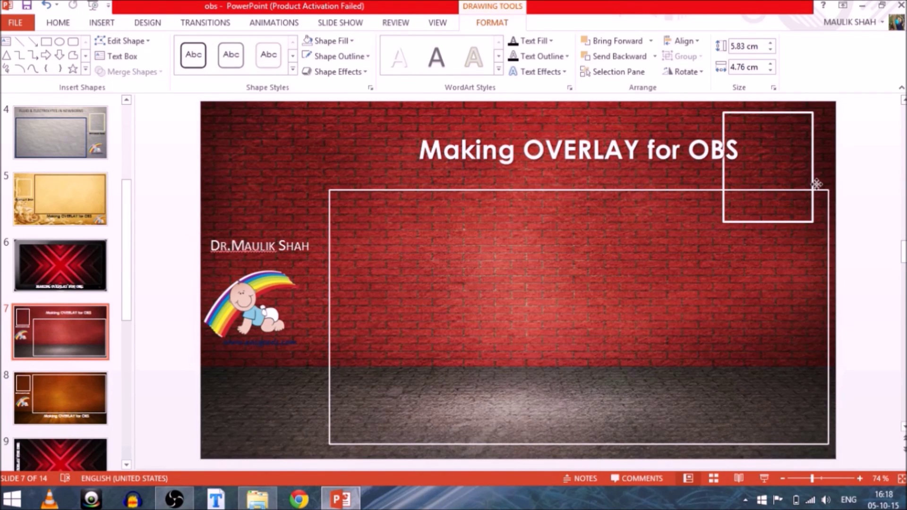
drag(454, 194, 334, 187)
click(438, 152)
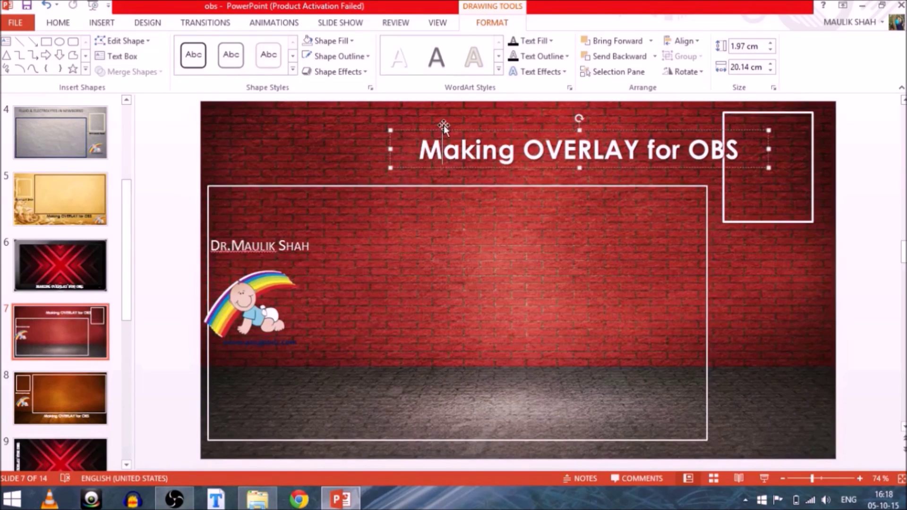
drag(442, 130, 286, 118)
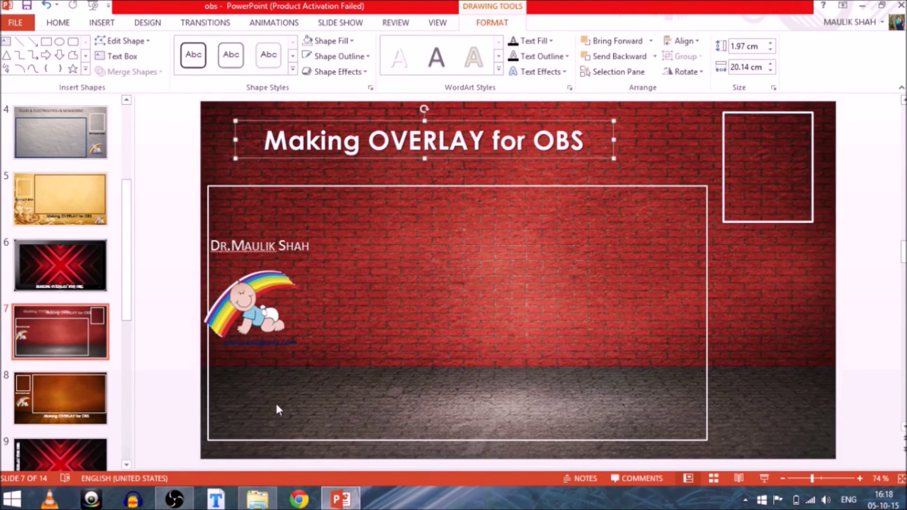
- Move the name caption and rainbow logo to the right side, aligned under the small frame
click(289, 248)
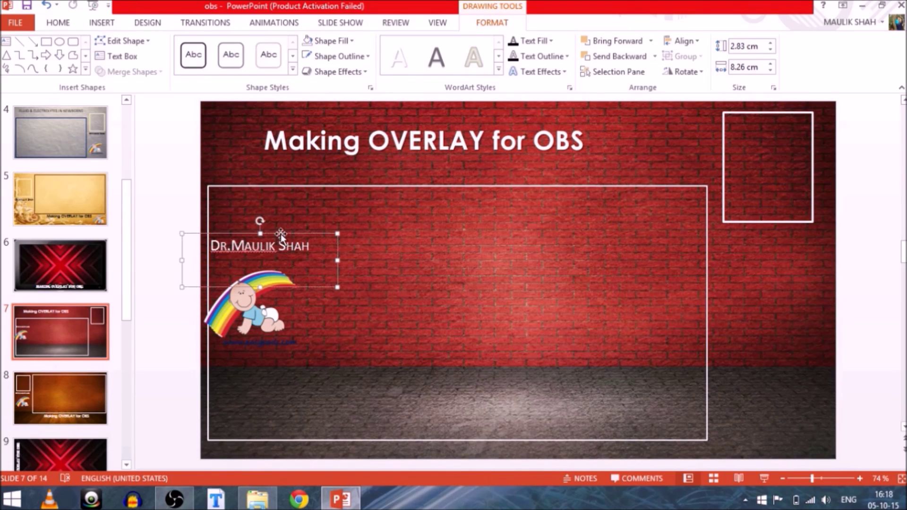
drag(279, 235, 792, 237)
click(259, 322)
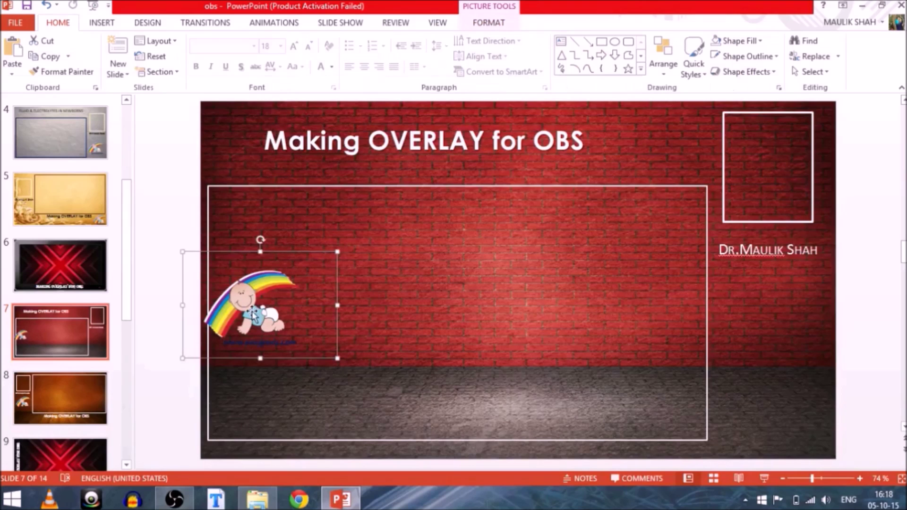
drag(259, 322, 777, 430)
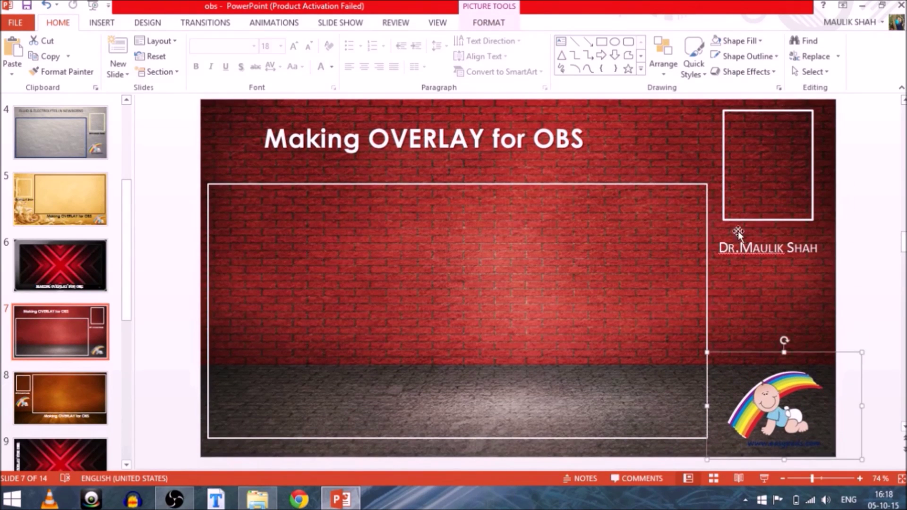
drag(771, 220, 772, 230)
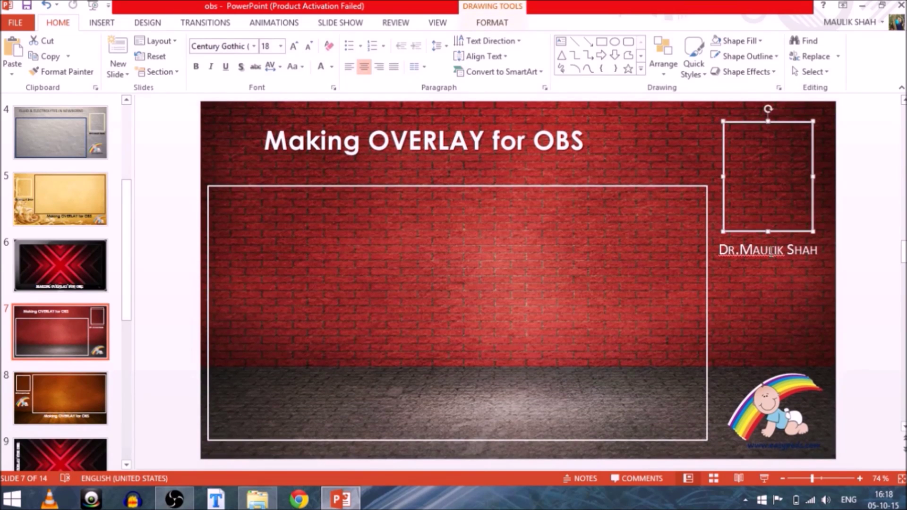
click(770, 252)
drag(772, 236, 776, 249)
click(775, 232)
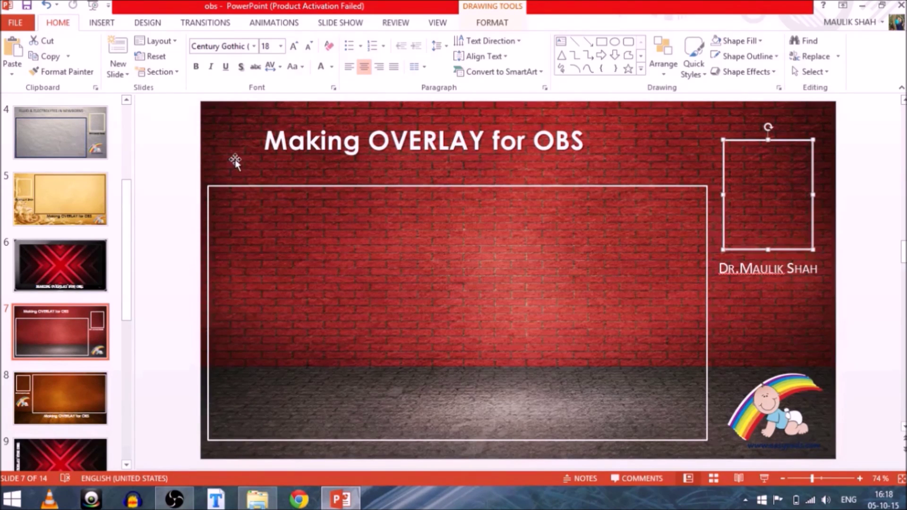
click(20, 25)
- Save only slide 7 to Pictures as PNG image 'obs 3'
click(25, 156)
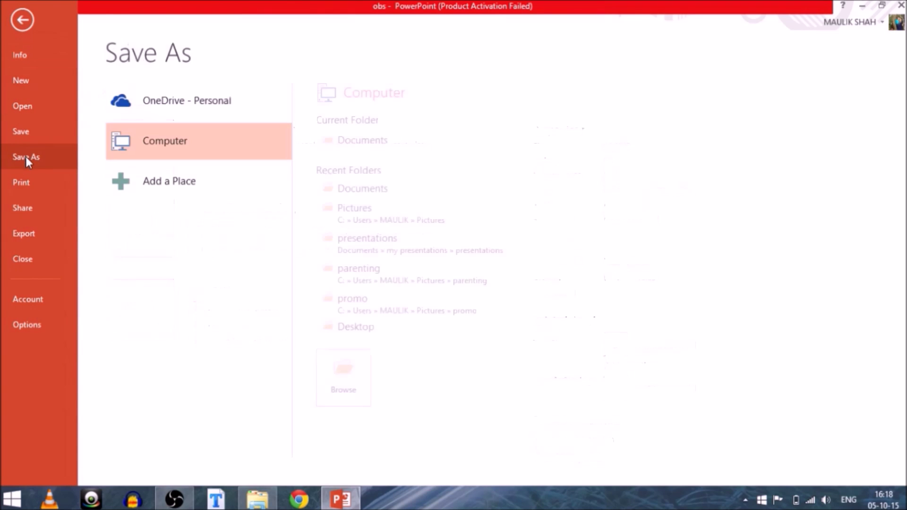
click(362, 211)
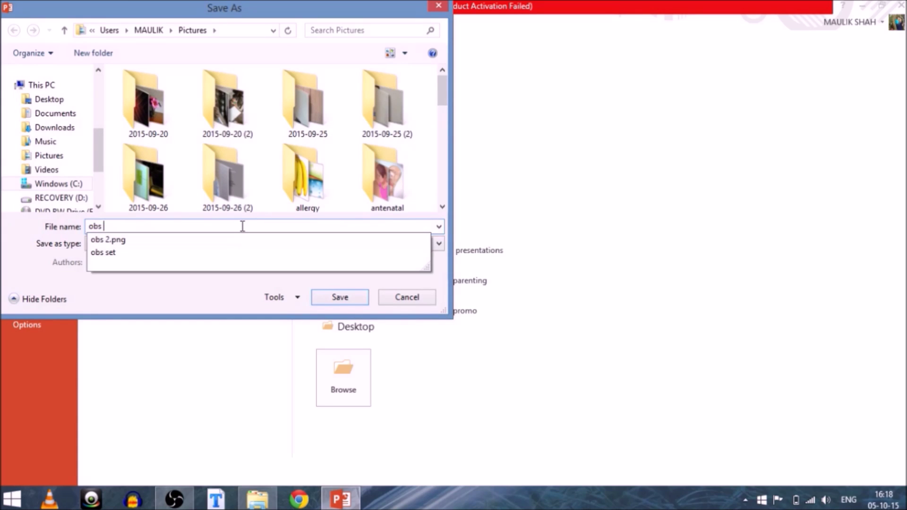
text(3)
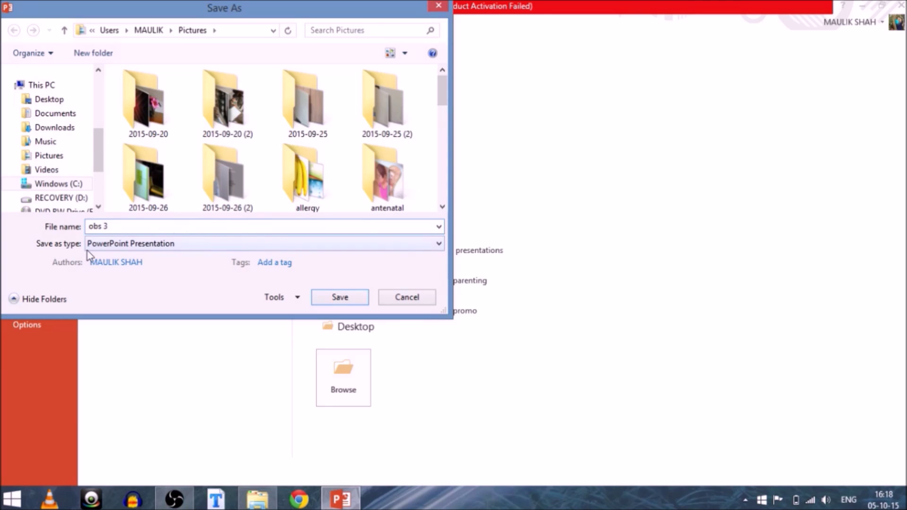
click(120, 246)
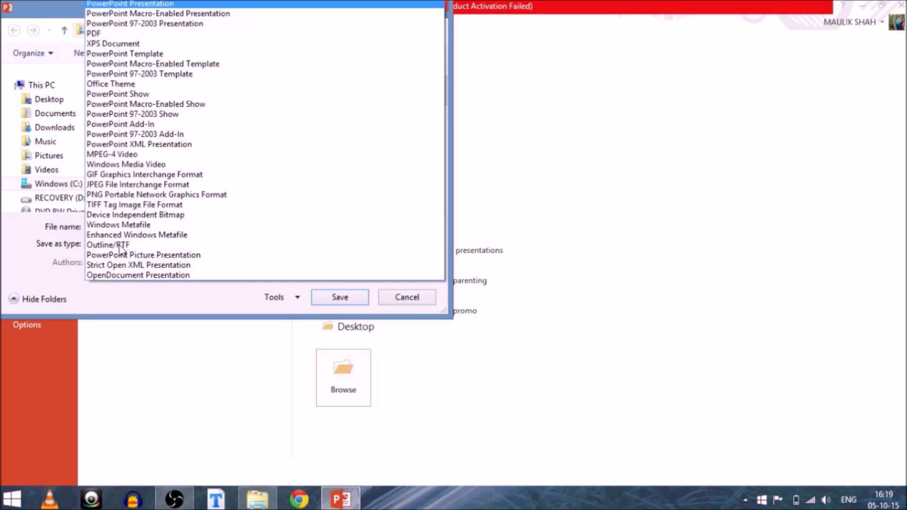
click(125, 194)
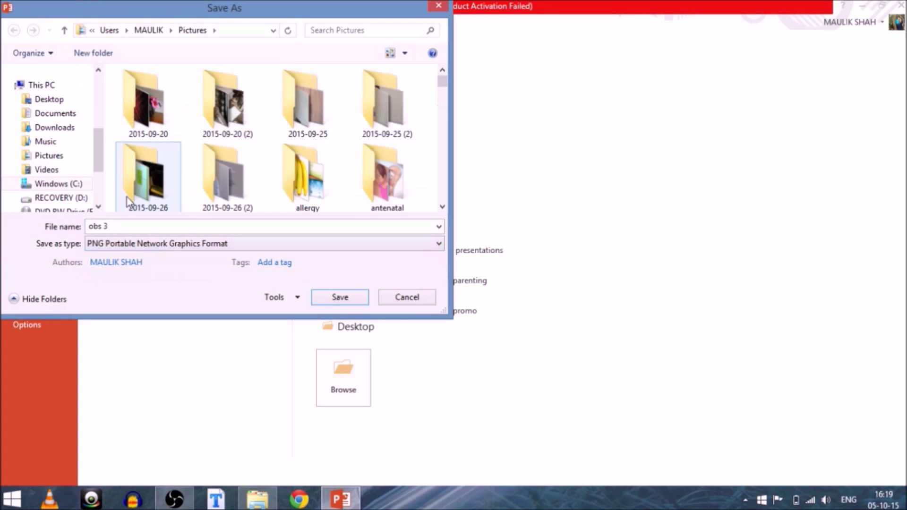
click(362, 297)
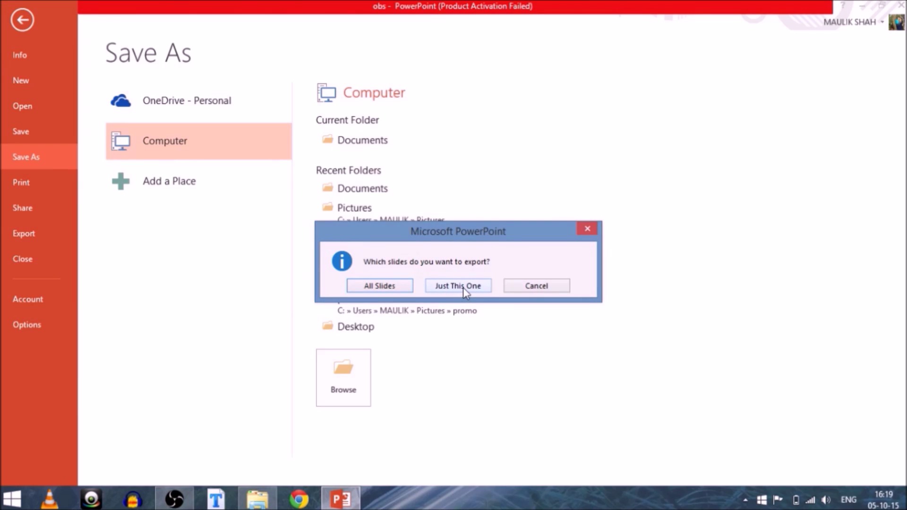
click(462, 287)
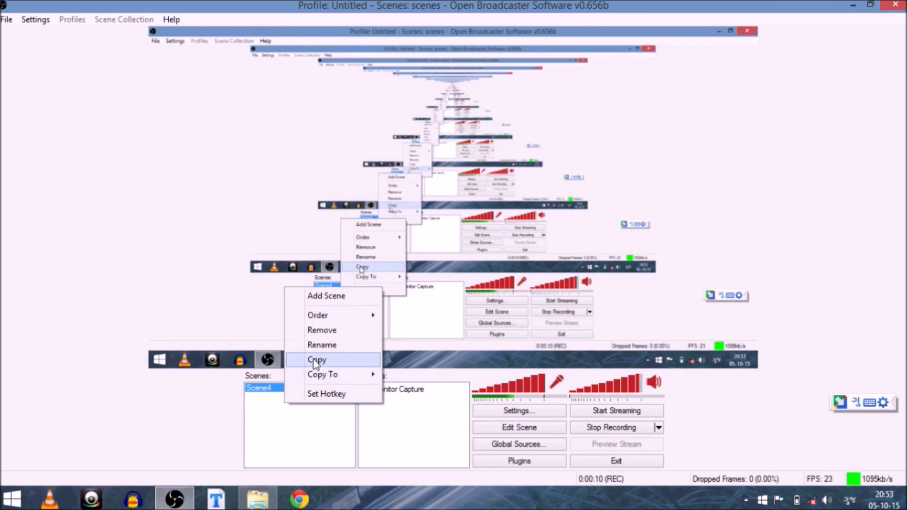
- Add a new scene and name it Scene4
click(331, 298)
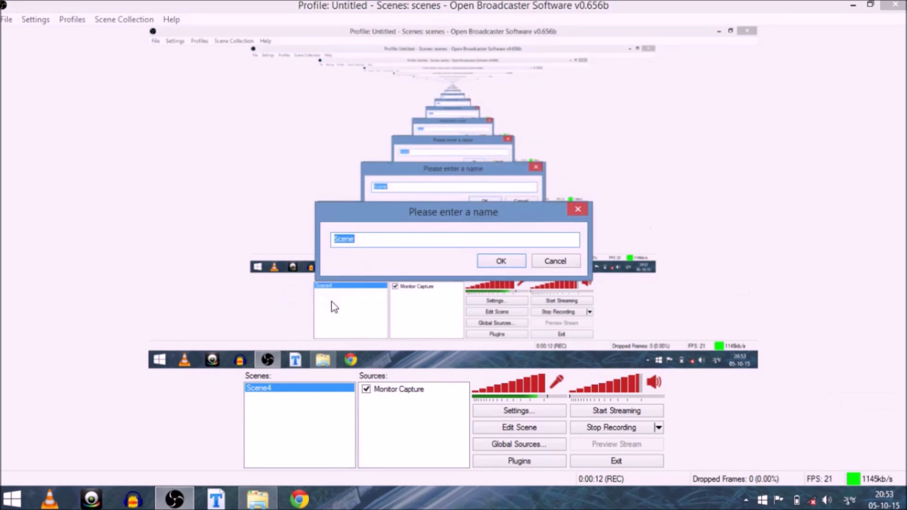
click(389, 243)
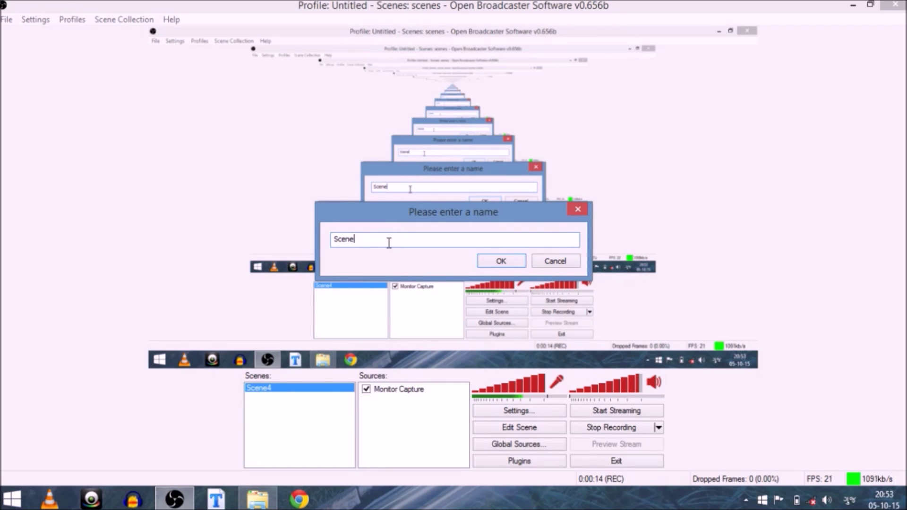
text(4)
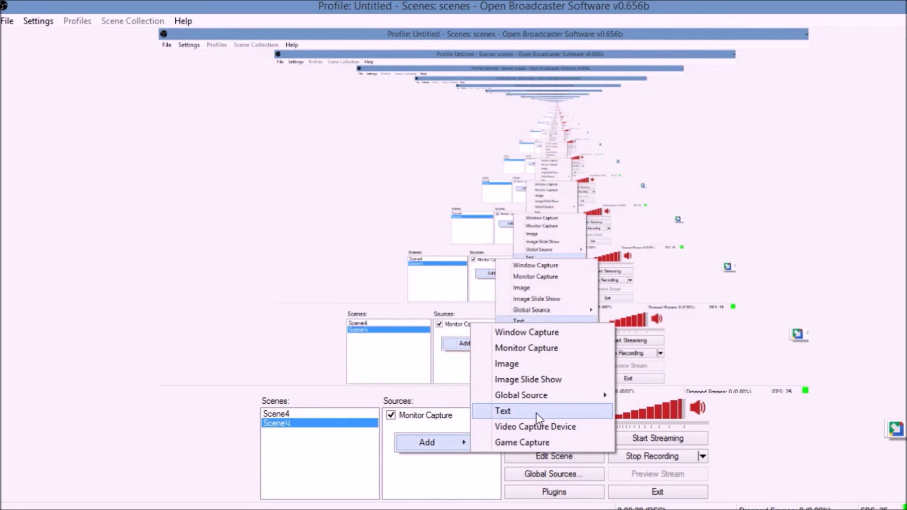
- Add a Video Capture Device source for the webcam
click(541, 426)
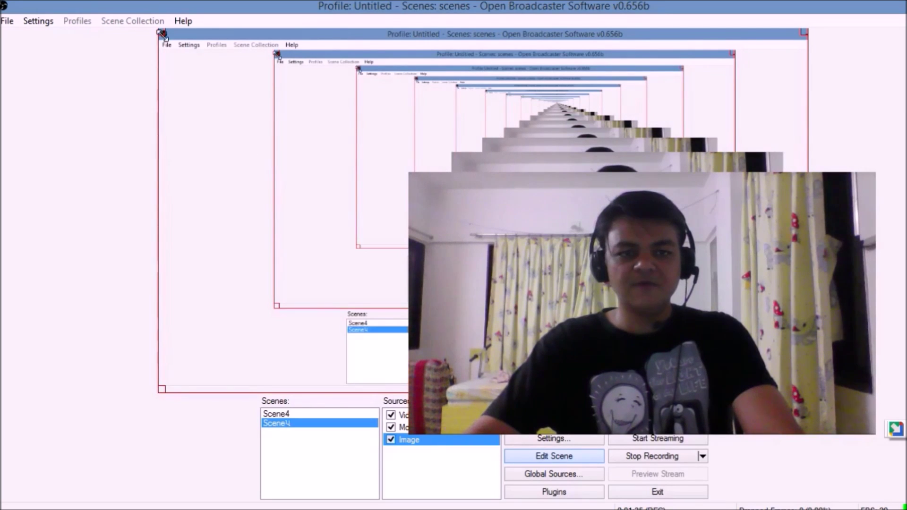
- Shrink the webcam and screen capture toward the bottom-left, then stretch the brick image across the canvas
drag(161, 32, 388, 194)
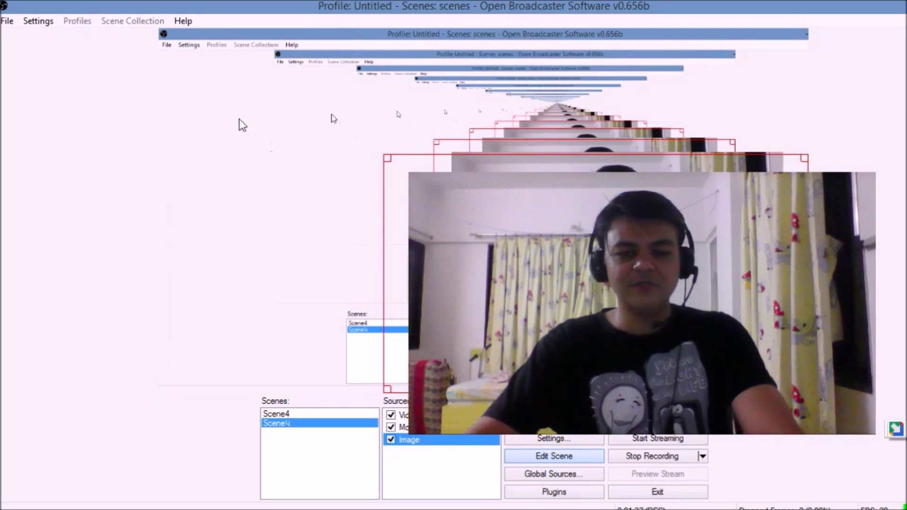
click(243, 104)
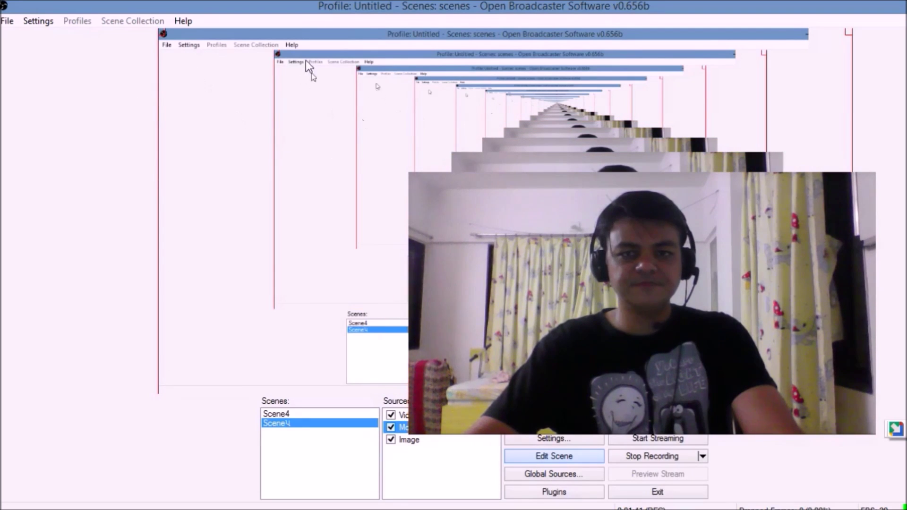
drag(848, 35, 671, 123)
drag(514, 227, 342, 329)
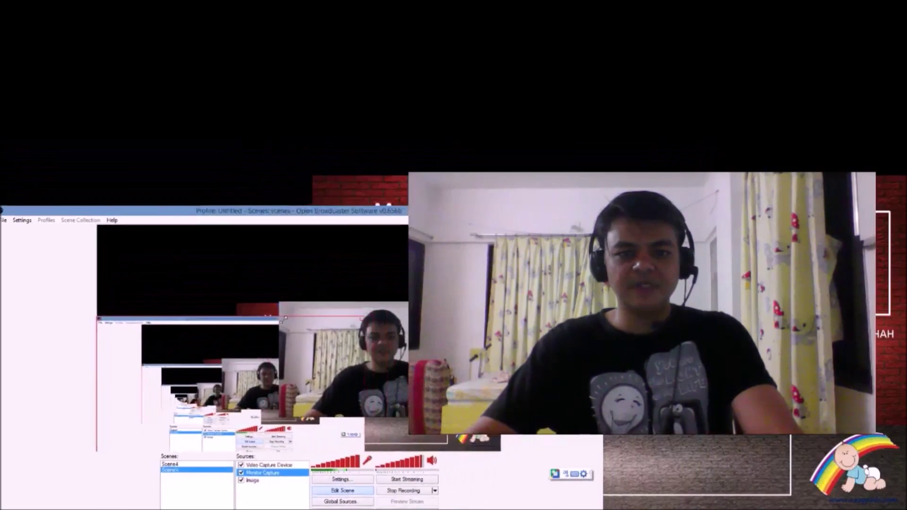
click(244, 318)
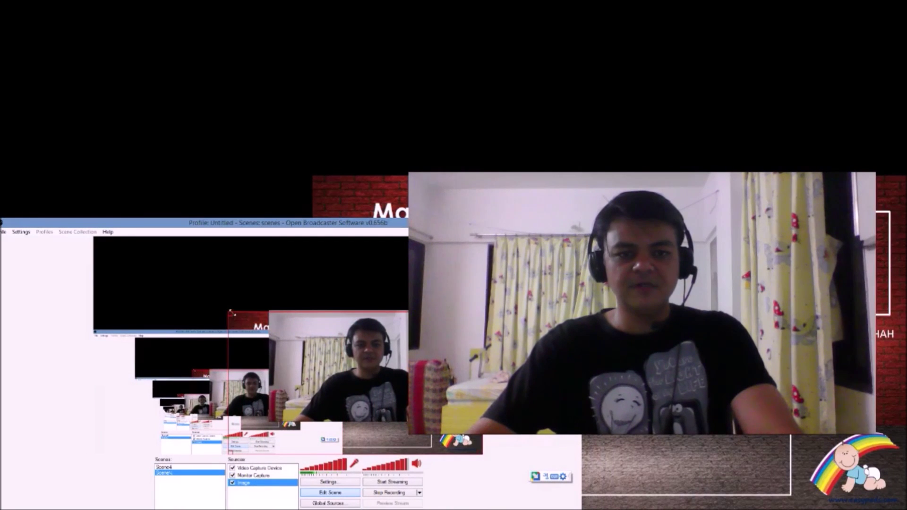
drag(232, 313, 96, 243)
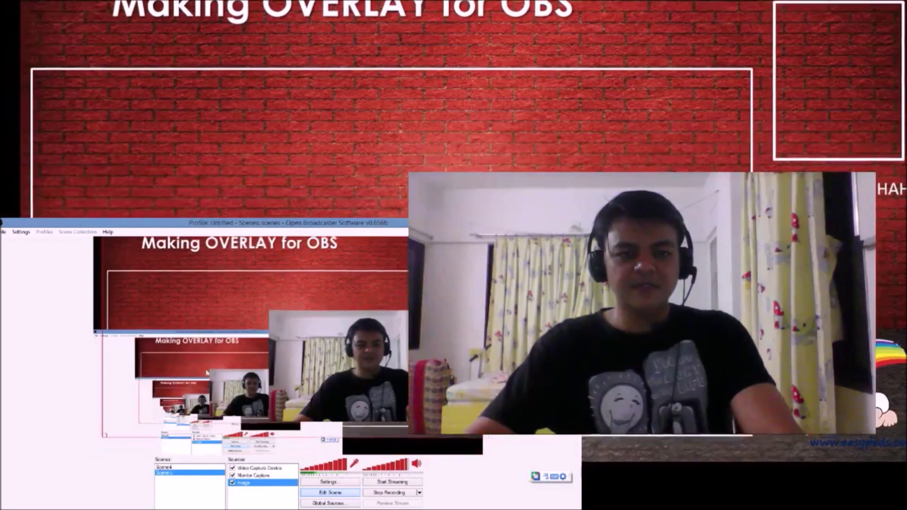
- Shift the brick background up slightly and narrow the webcam from its left, right and top edges
drag(202, 398, 201, 392)
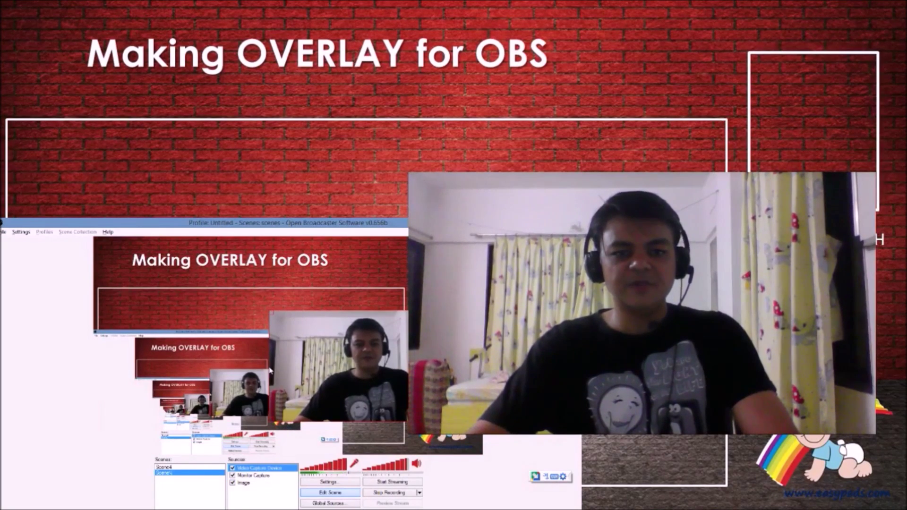
drag(271, 372, 329, 370)
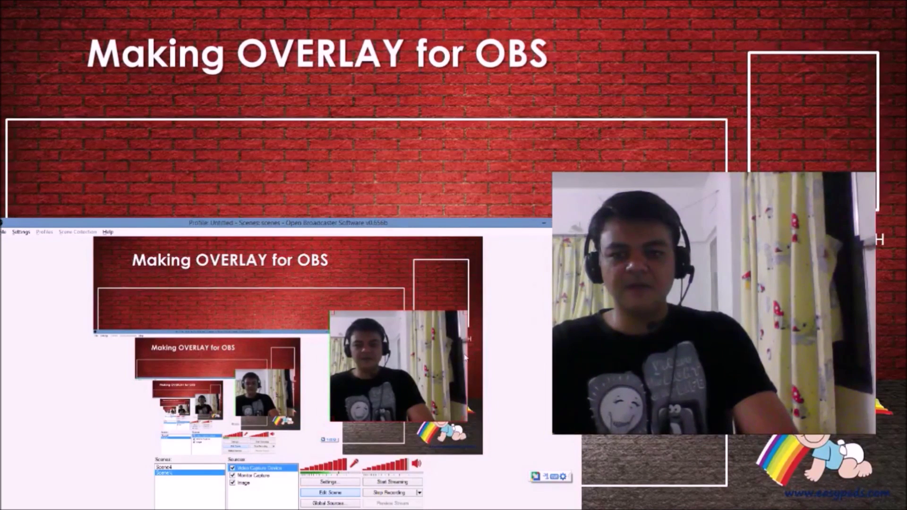
drag(466, 352, 411, 358)
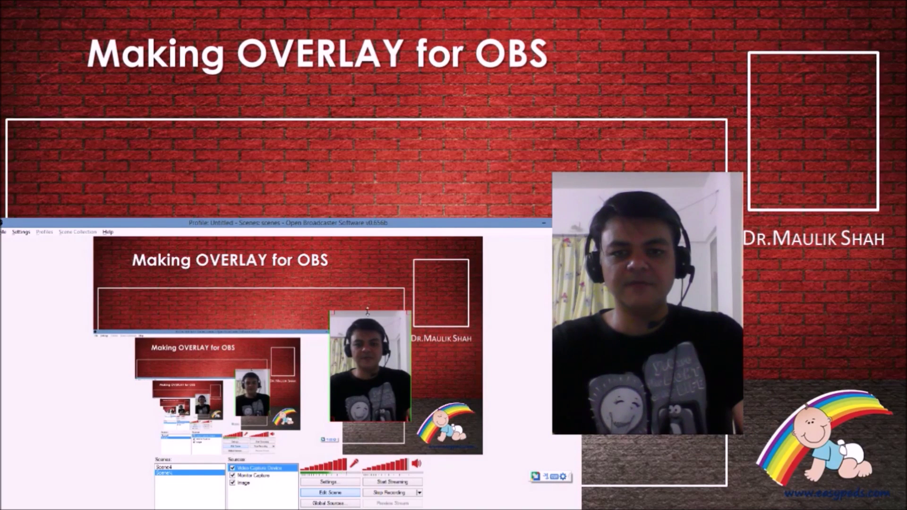
drag(367, 311, 367, 316)
- Move the webcam into the small top-right frame and trim it to fit above the presenter's caption
drag(373, 358, 436, 300)
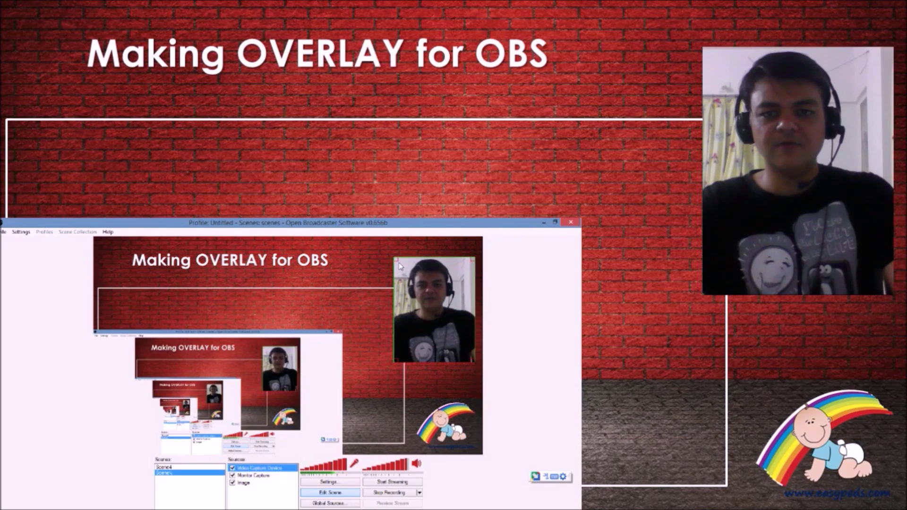
drag(398, 260, 449, 294)
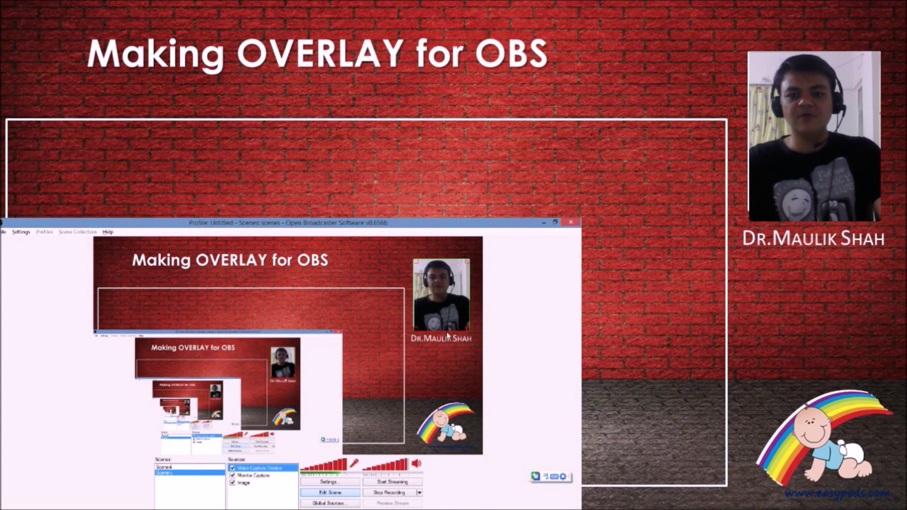
drag(446, 329, 446, 325)
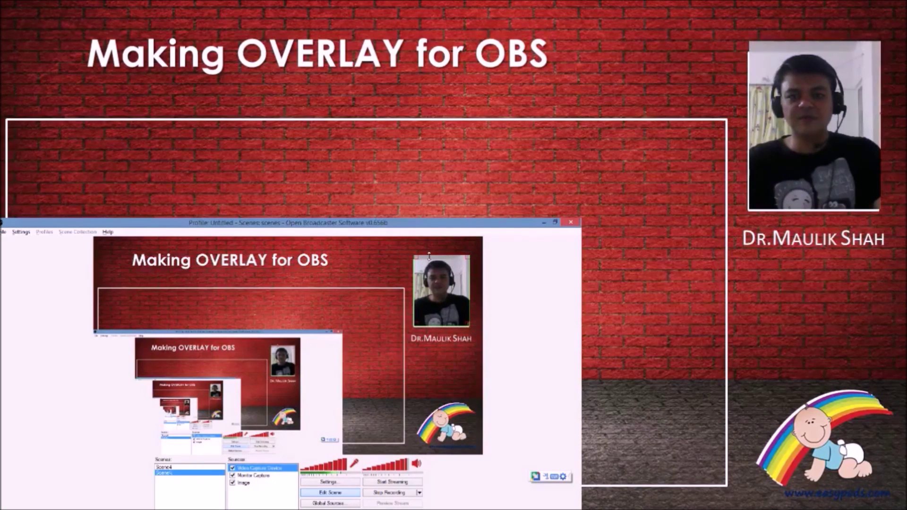
drag(429, 257, 428, 259)
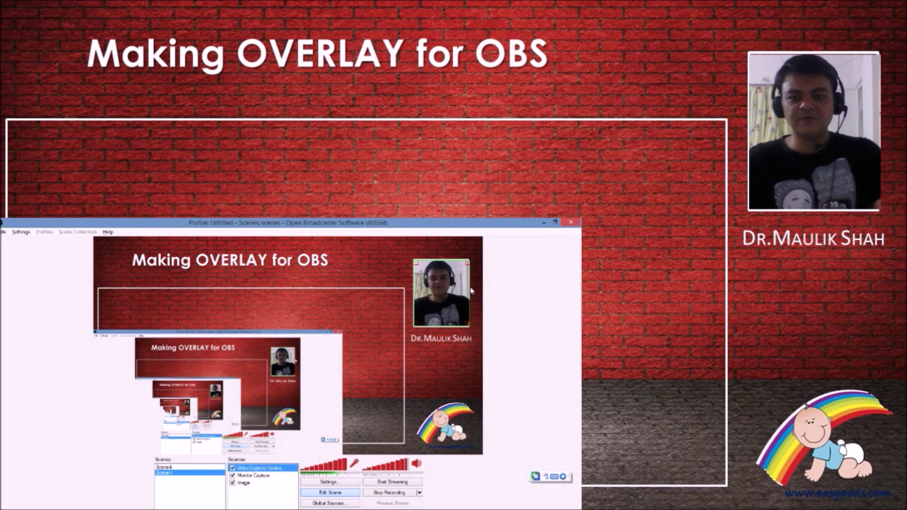
drag(468, 287, 466, 286)
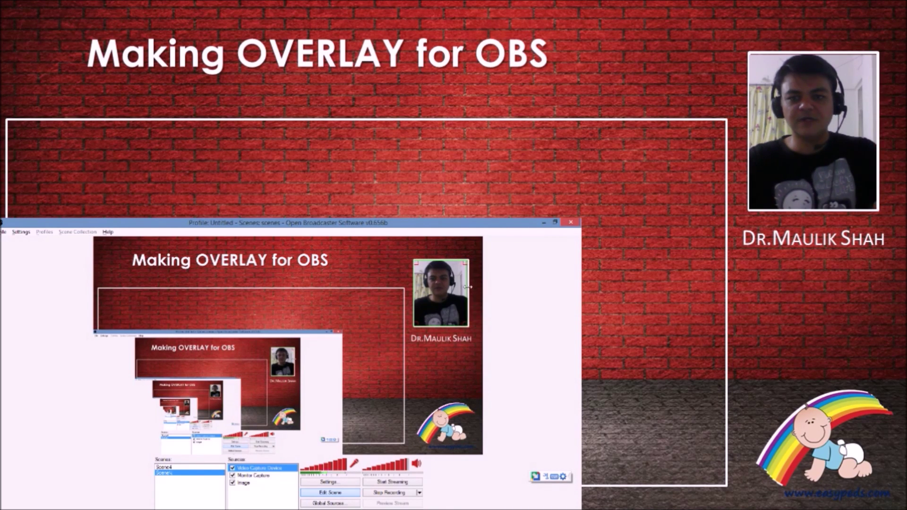
- Put the brick background image back in its original position
click(364, 273)
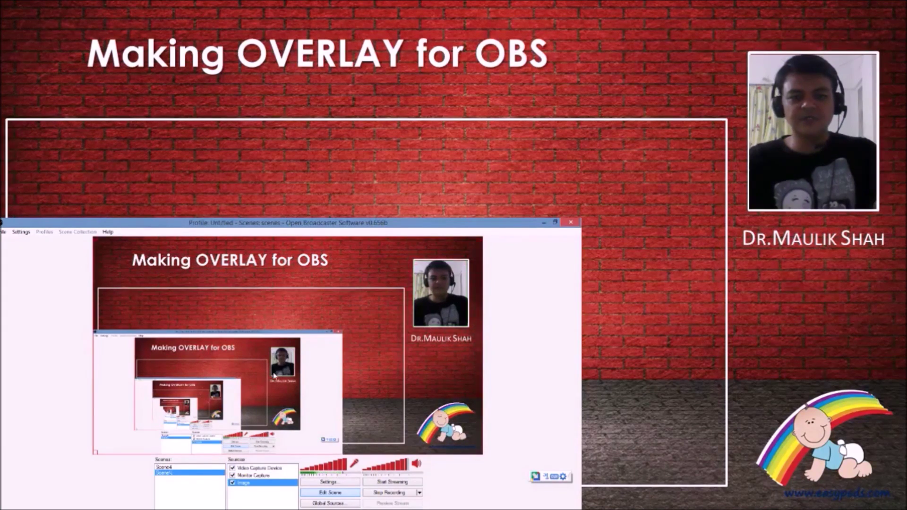
drag(364, 273, 380, 264)
drag(295, 360, 286, 259)
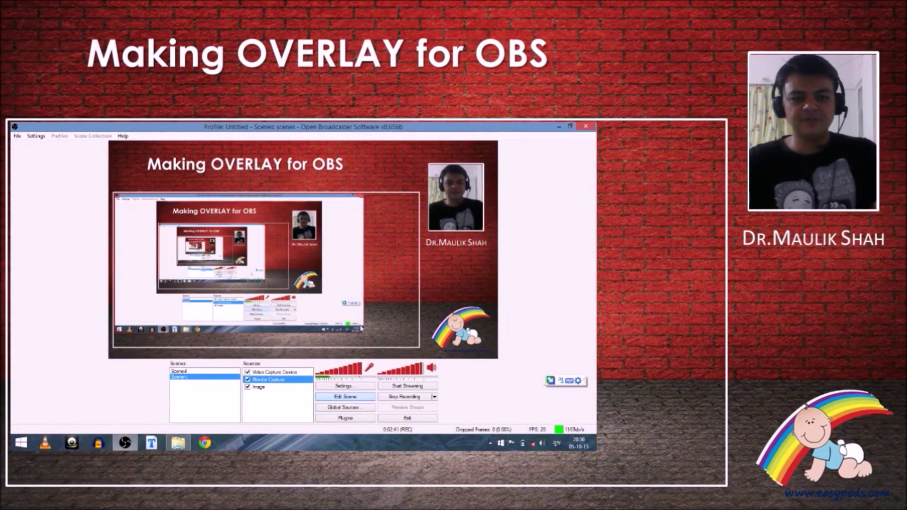
- Enlarge the screen capture to fill the large box, move it down, and crop off its title bar
drag(364, 334, 388, 347)
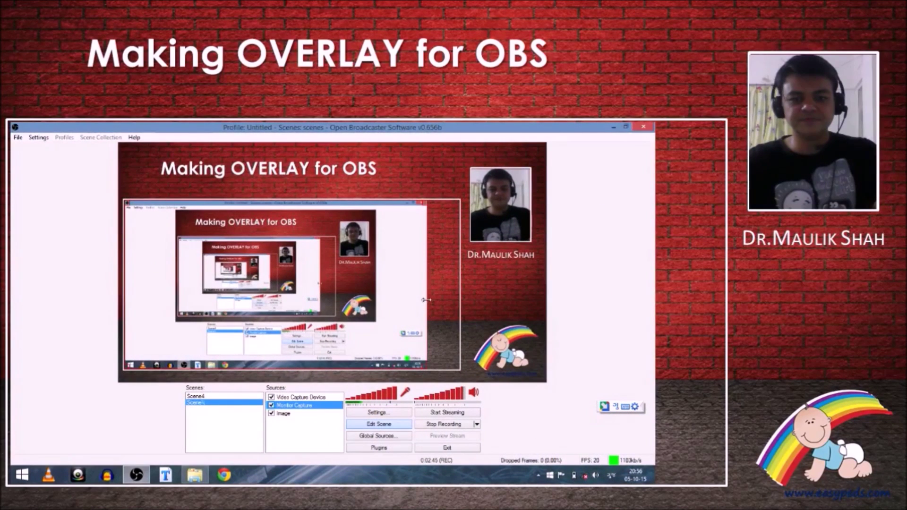
click(428, 303)
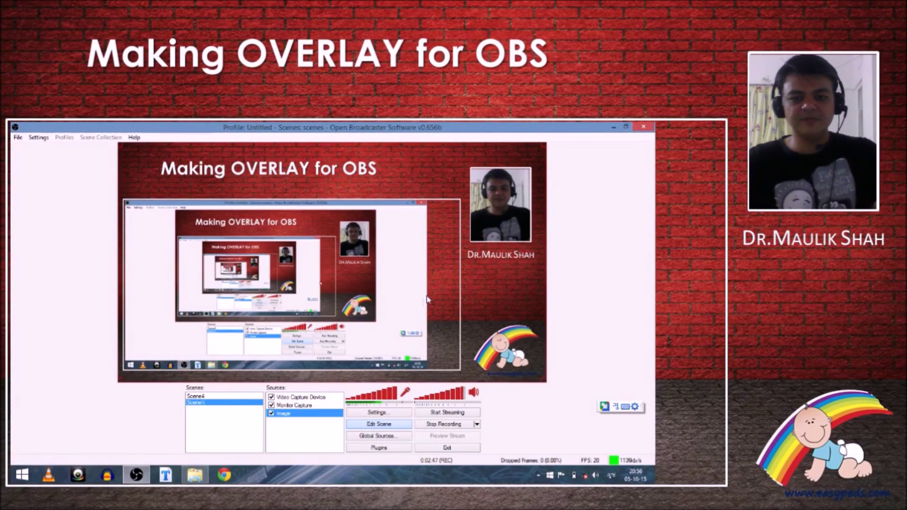
click(420, 285)
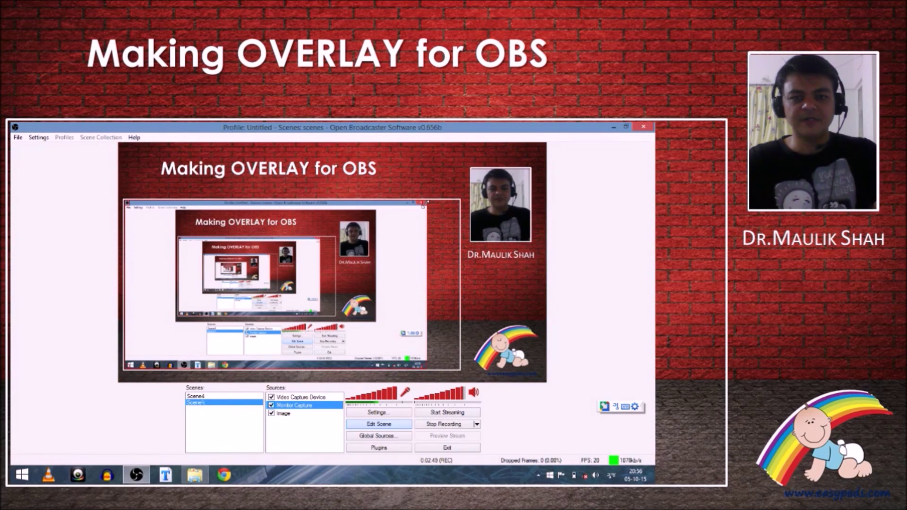
drag(421, 204, 510, 174)
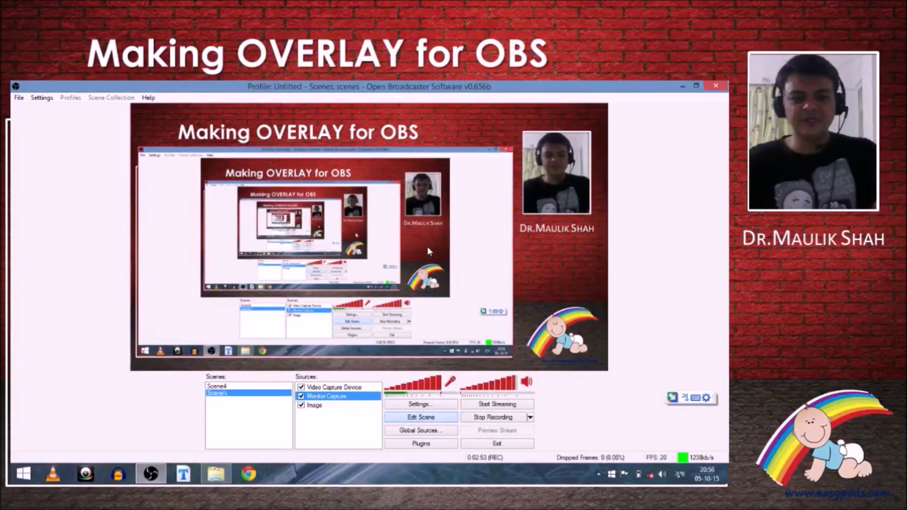
drag(426, 245, 427, 290)
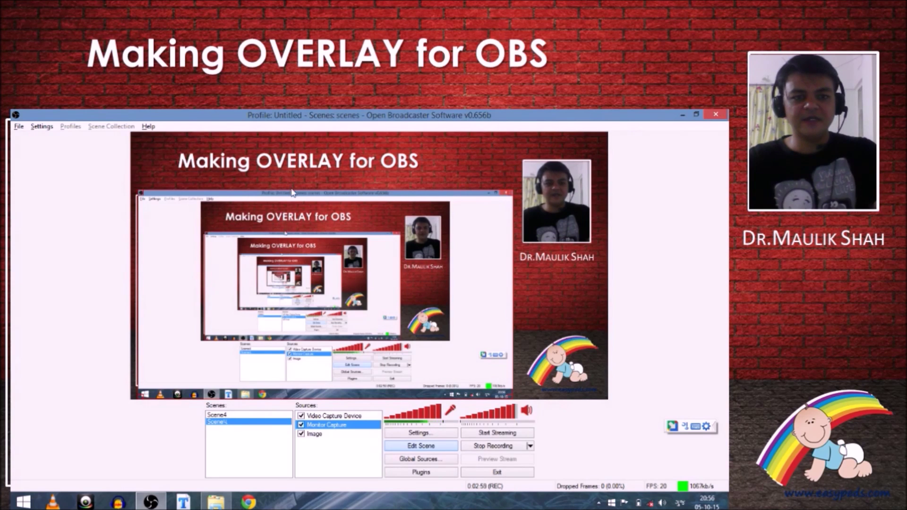
drag(297, 191, 298, 194)
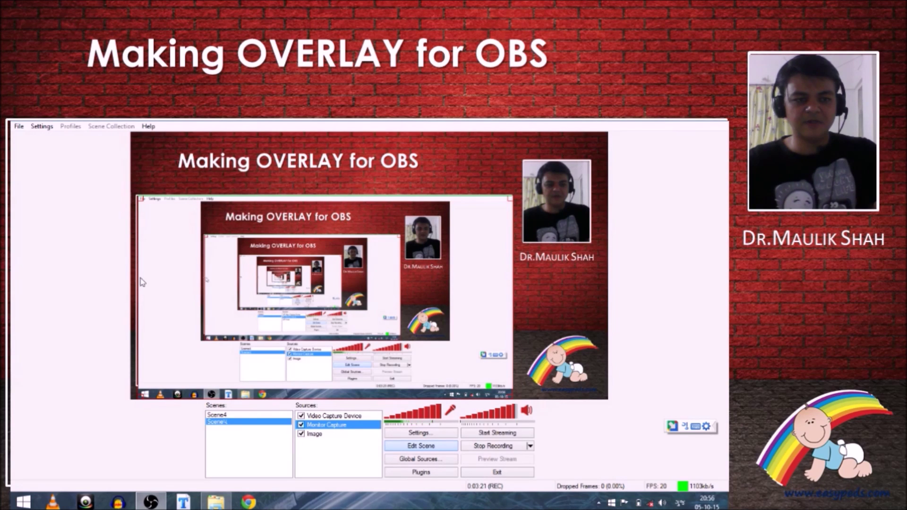
drag(142, 282, 138, 280)
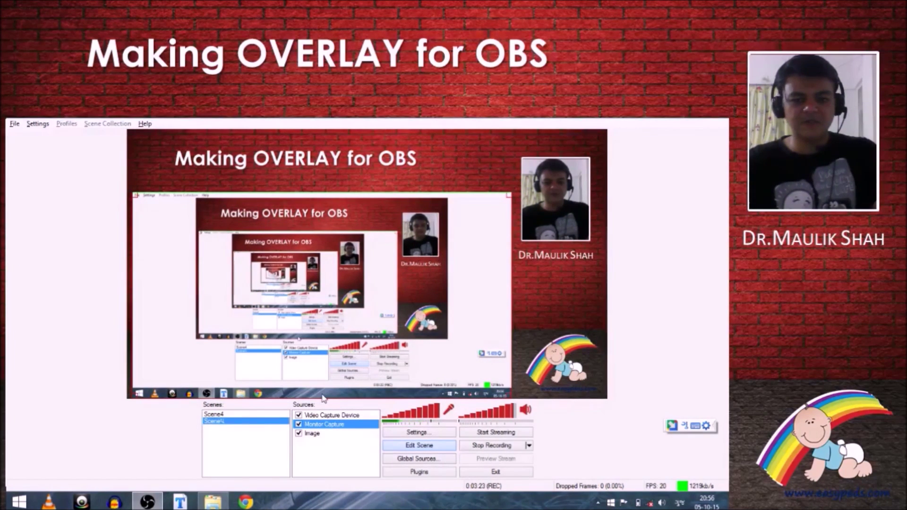
- Raise the screen capture's bottom edge to crop off the taskbar, then select the Image source
drag(323, 399, 327, 383)
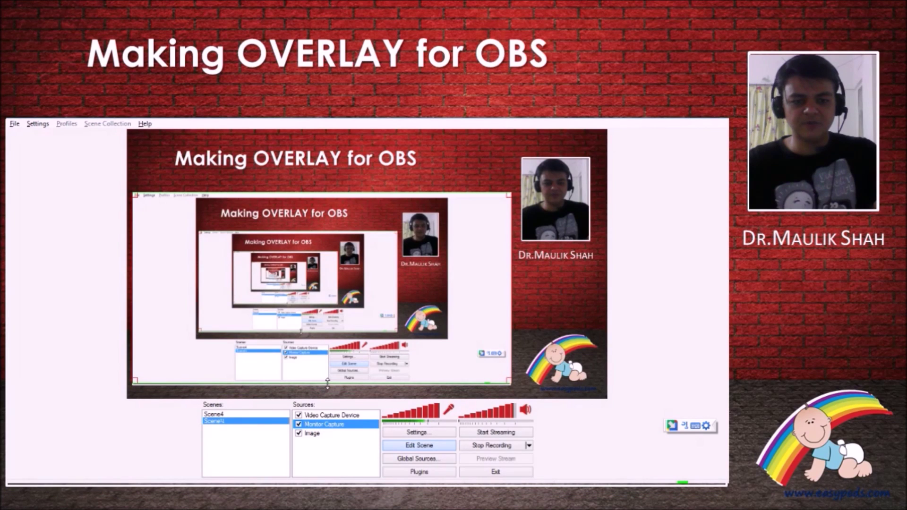
click(568, 312)
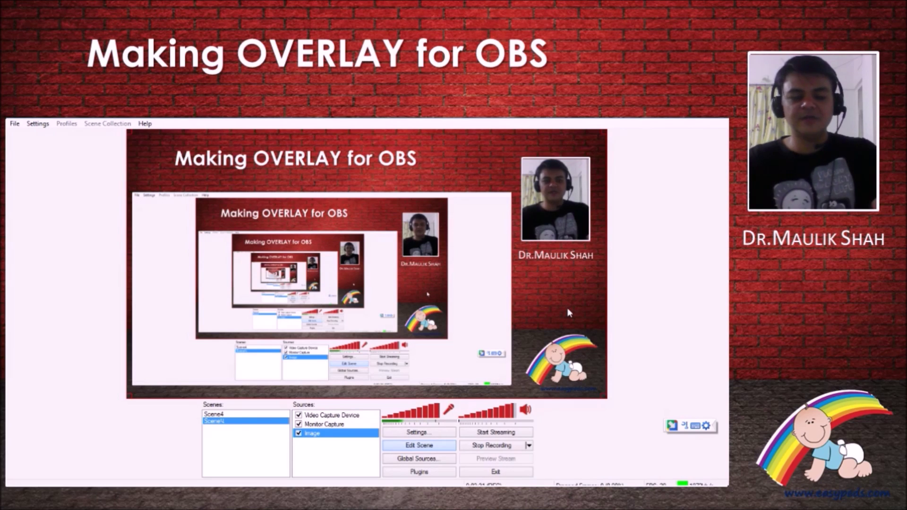